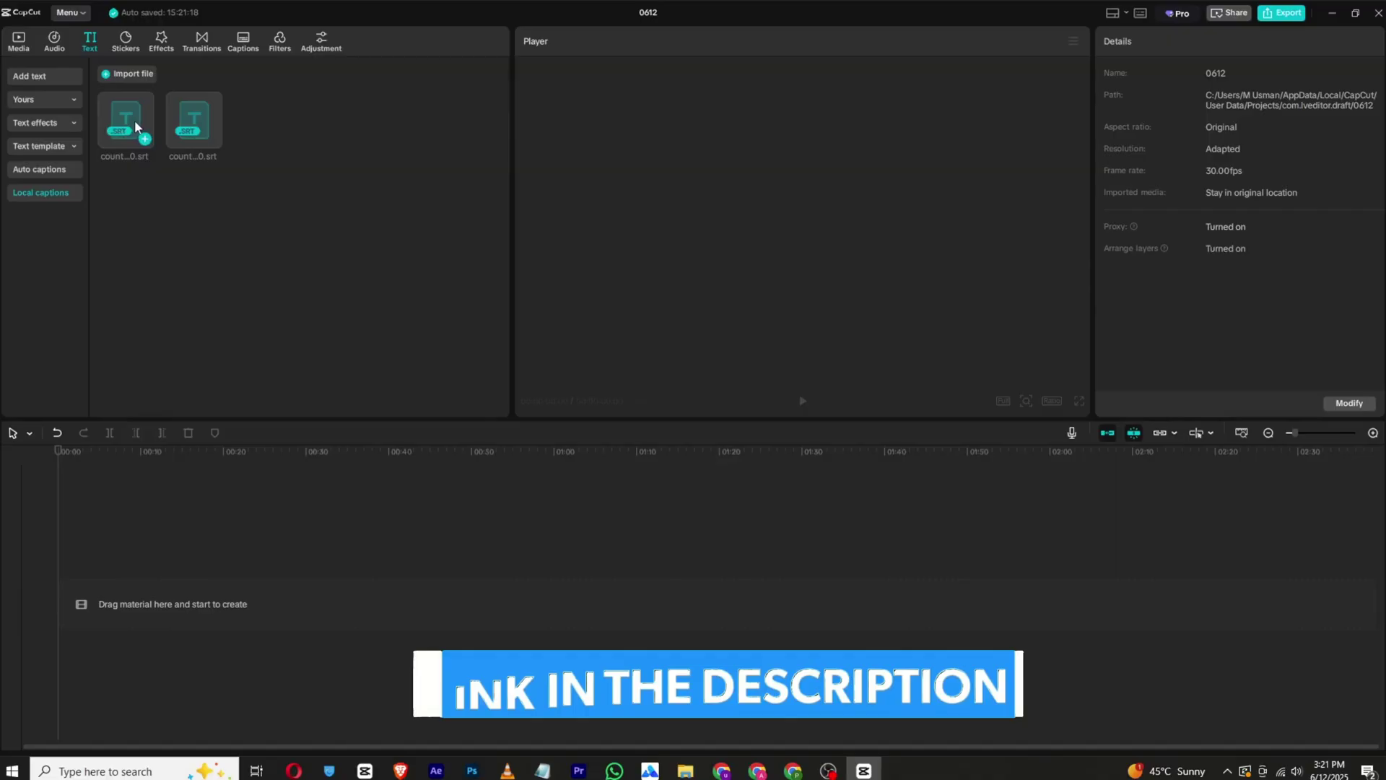
- Add the counting caption file to the timeline and select a caption
{"action": "left_click_drag", "start_coordinate": [136, 124], "coordinate": [126, 561]}
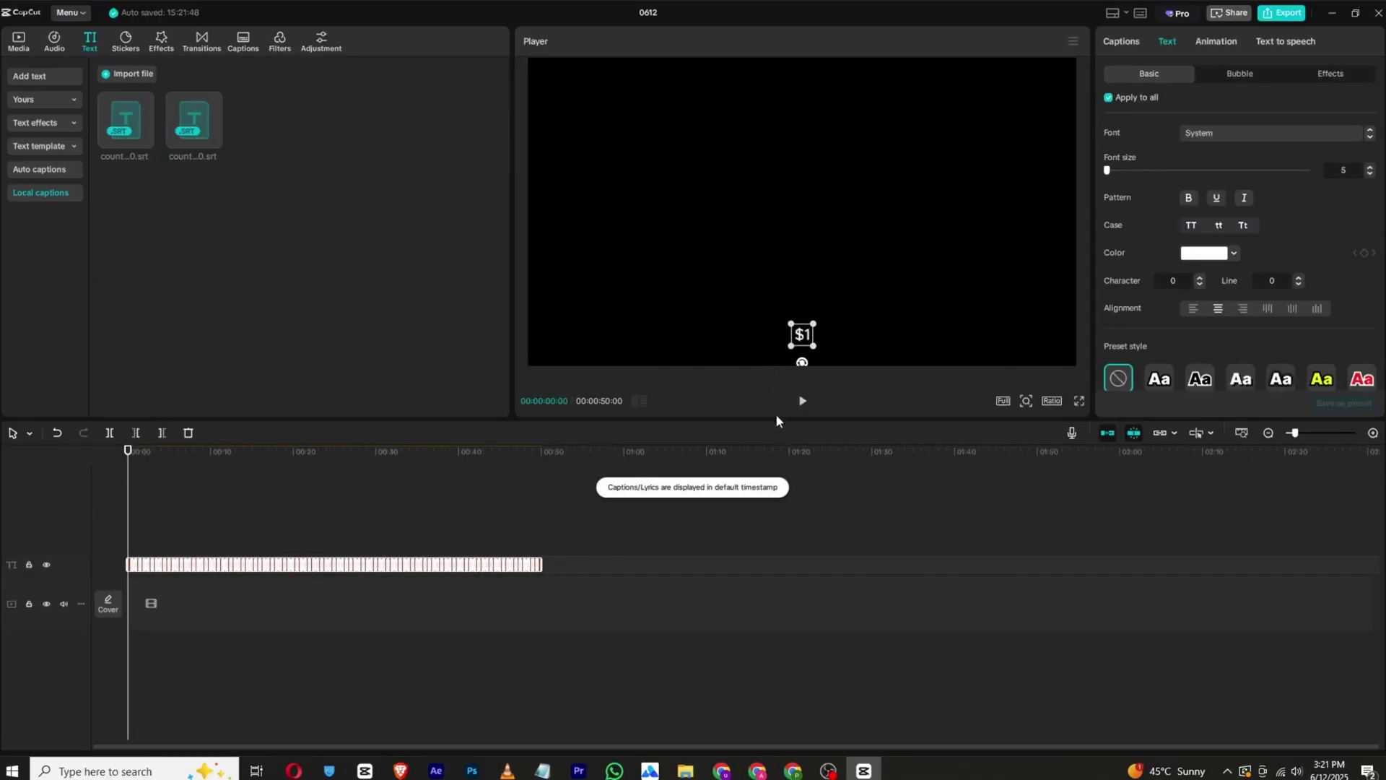
{"action": "left_click", "coordinate": [563, 509]}
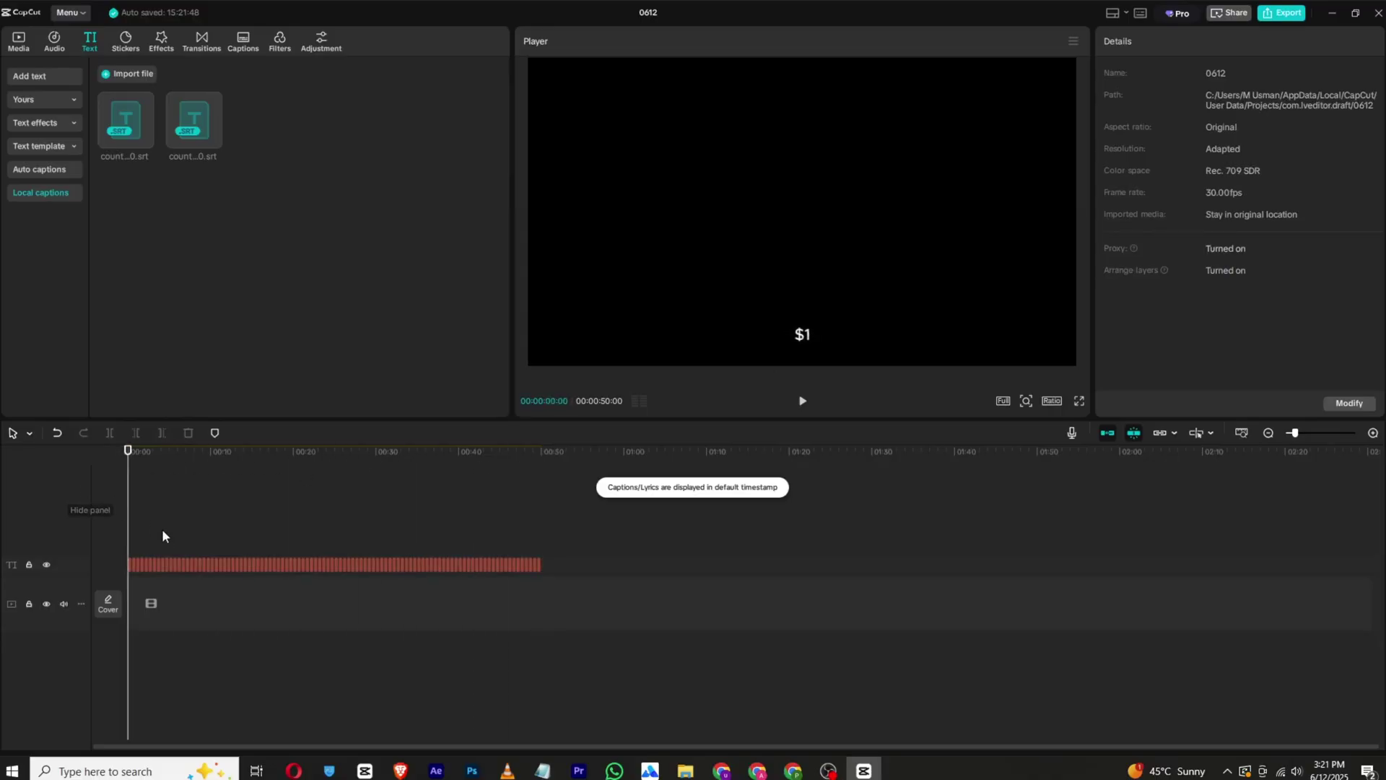
{"action": "left_click", "coordinate": [165, 562]}
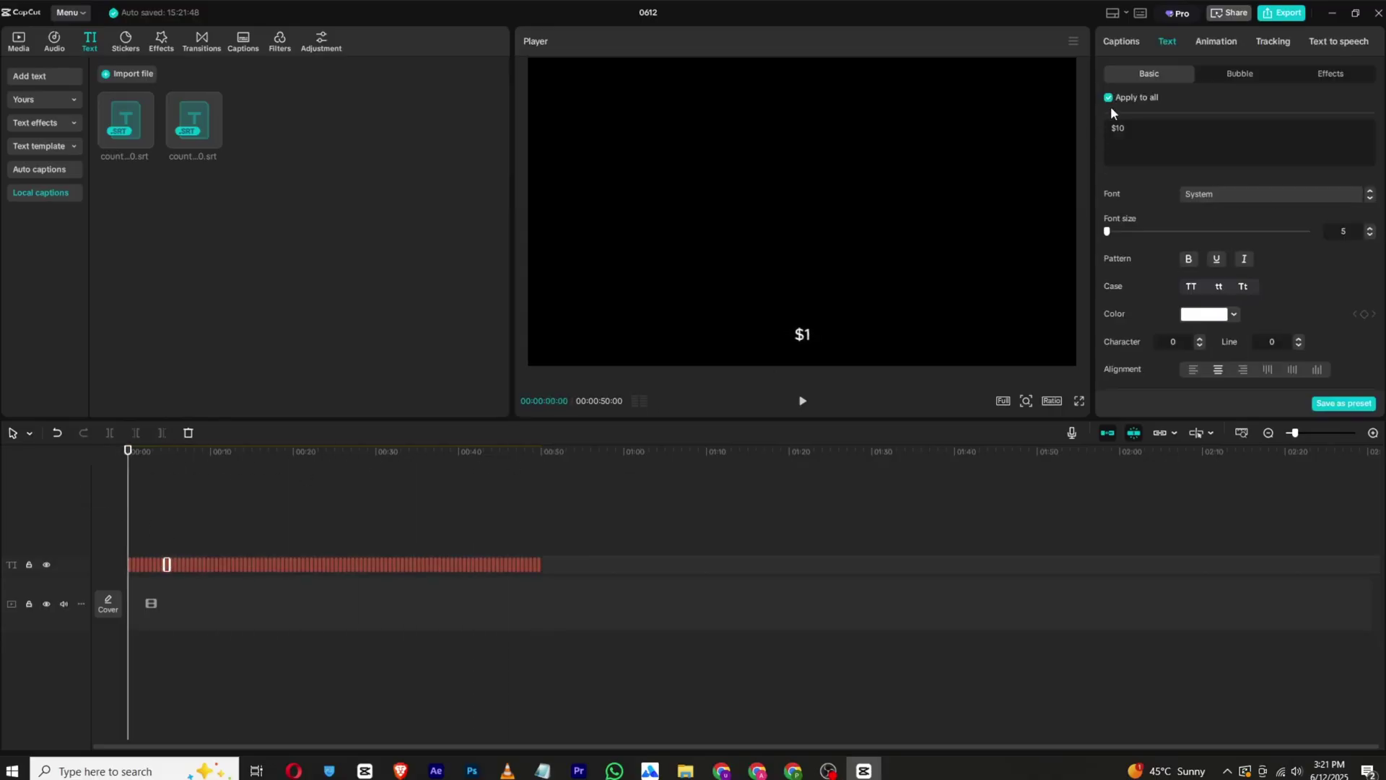
- Set the caption font size to 35 and centre the "$1" text in the frame
{"action": "left_click_drag", "start_coordinate": [1109, 232], "coordinate": [1156, 232]}
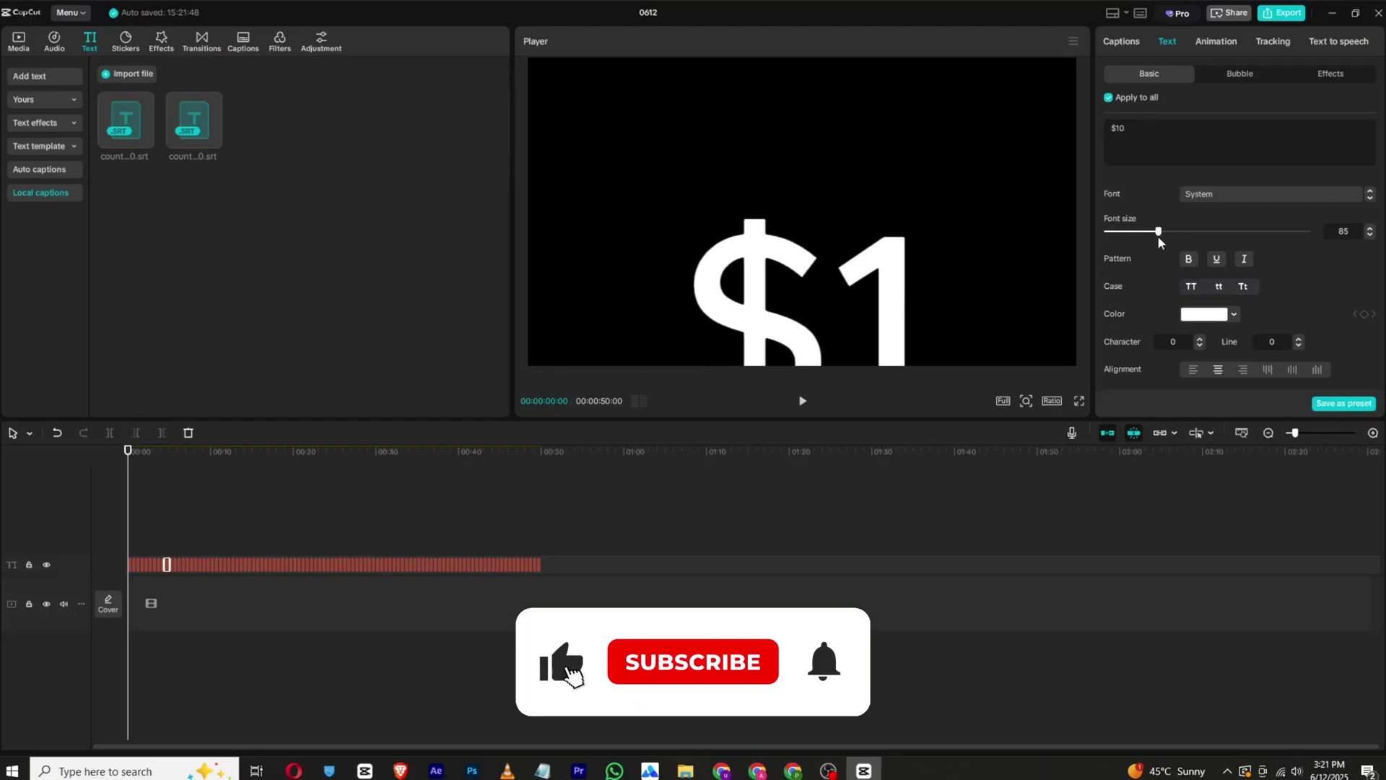
{"action": "left_click_drag", "start_coordinate": [1112, 233], "coordinate": [1137, 236]}
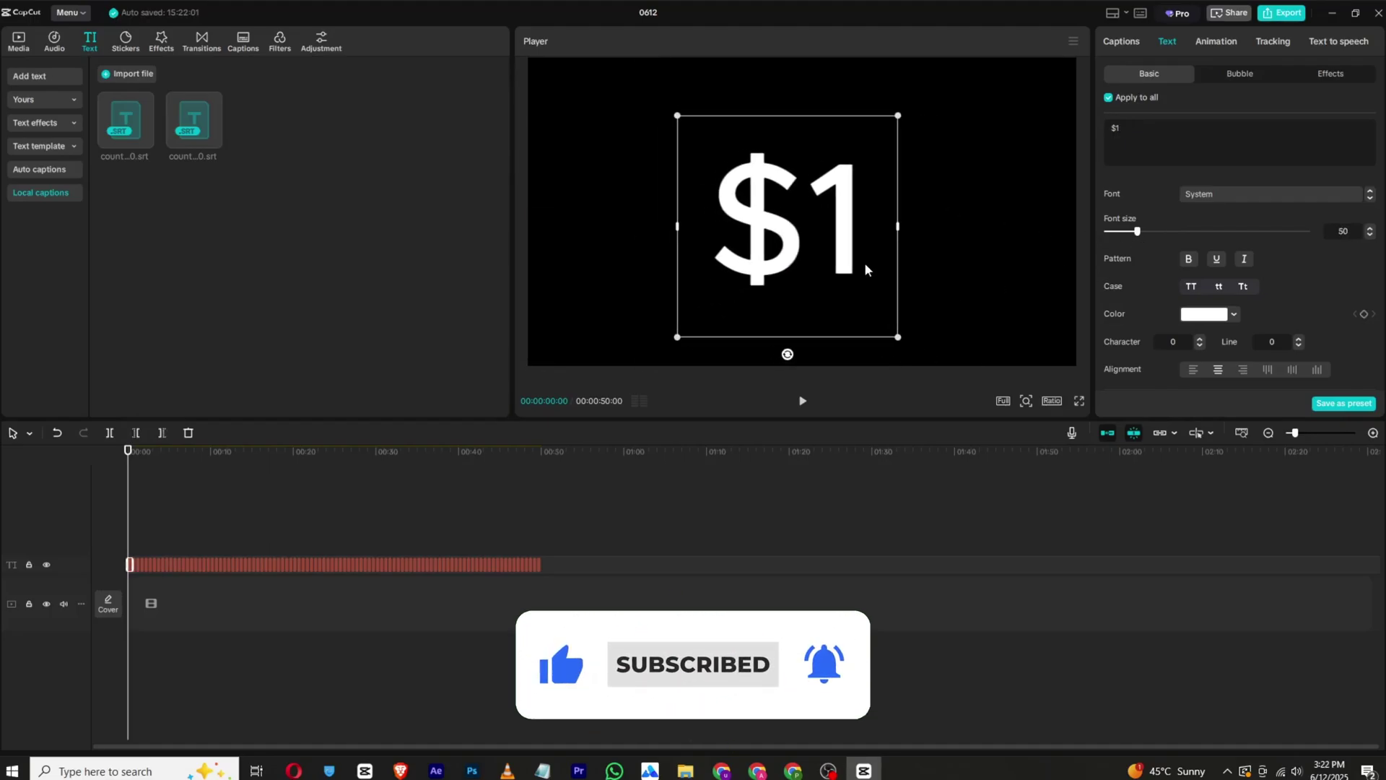
{"action": "left_click", "coordinate": [1128, 236]}
{"action": "left_click_drag", "start_coordinate": [768, 219], "coordinate": [782, 206]}
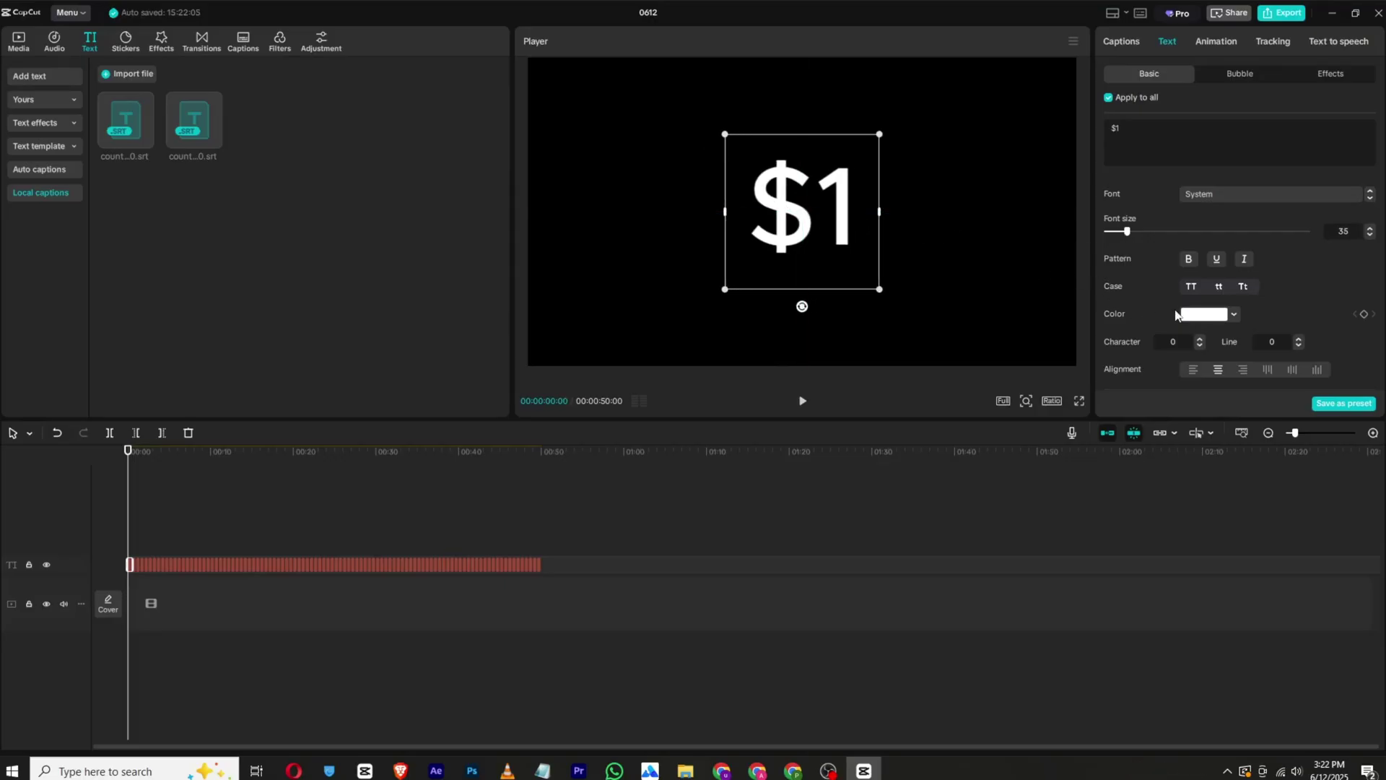
- Make the caption text green and add a green shadow for a glow
{"action": "left_click", "coordinate": [1199, 315]}
{"action": "left_click", "coordinate": [1340, 326]}
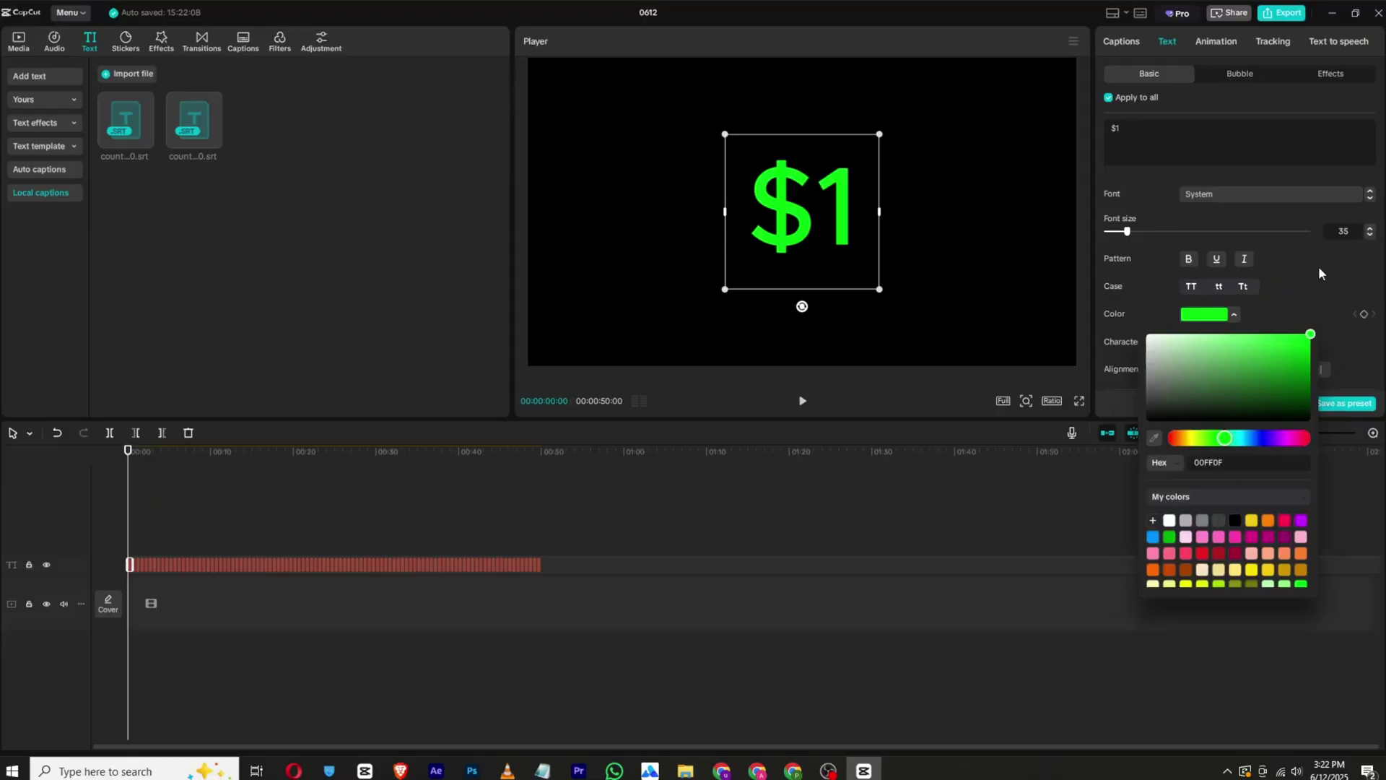
{"action": "scroll", "coordinate": [1209, 209], "scroll_direction": "down", "scroll_amount": 10}
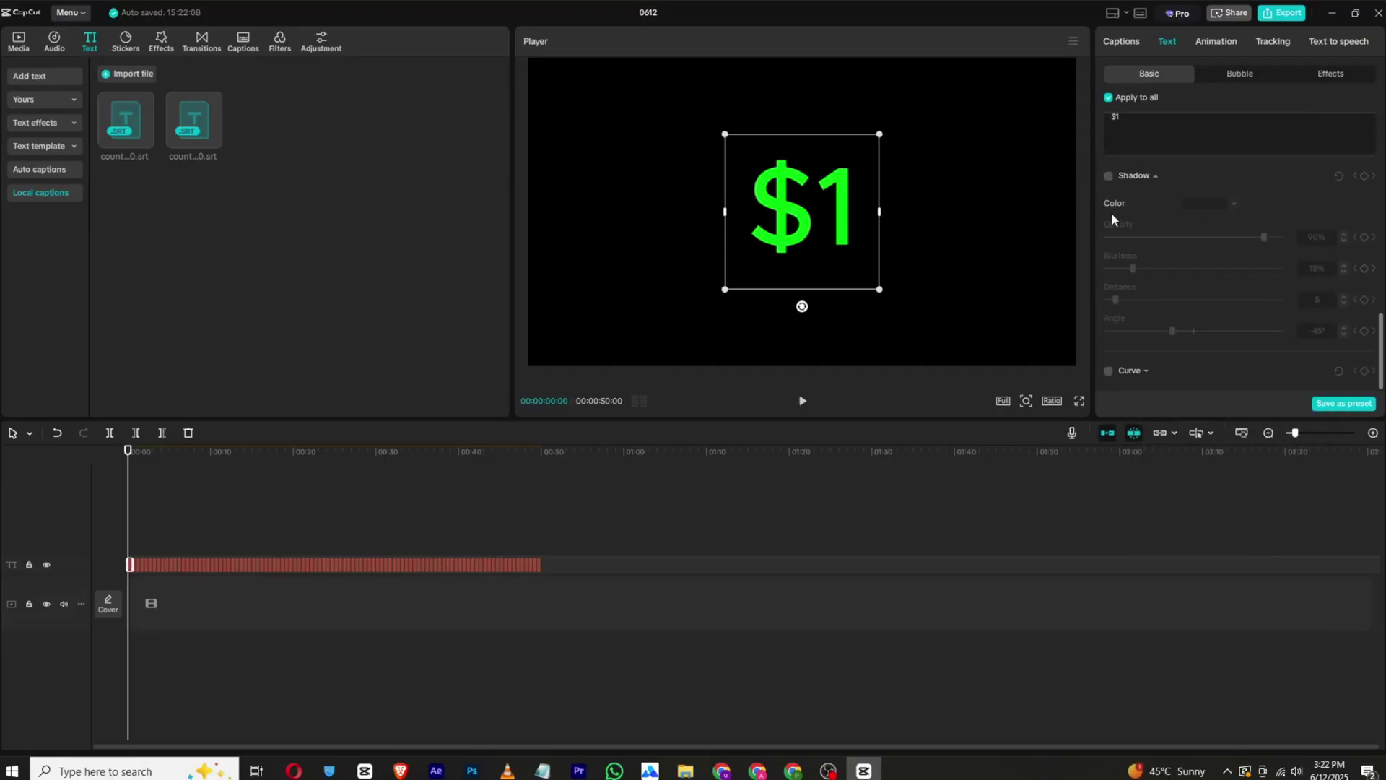
{"action": "left_click", "coordinate": [1109, 177]}
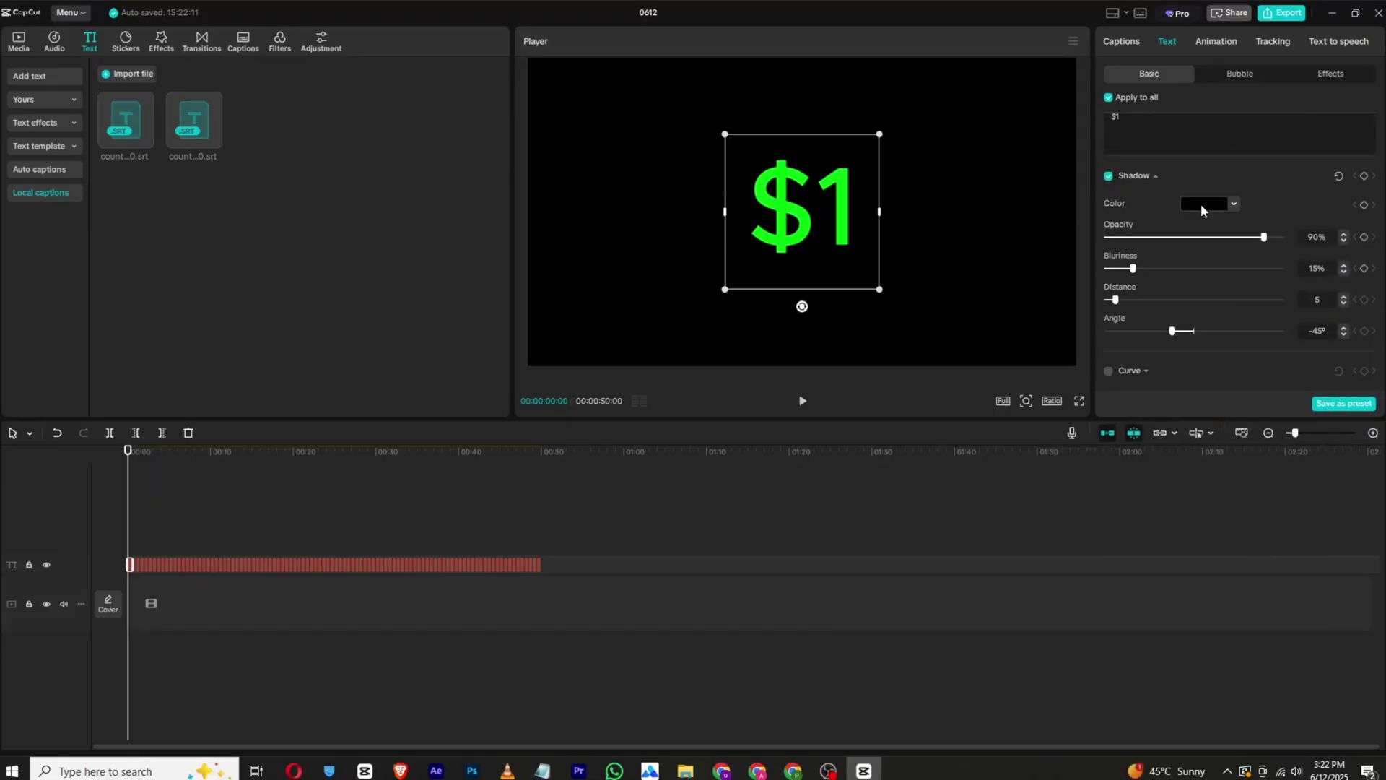
{"action": "left_click", "coordinate": [1201, 204]}
{"action": "left_click", "coordinate": [1310, 225]}
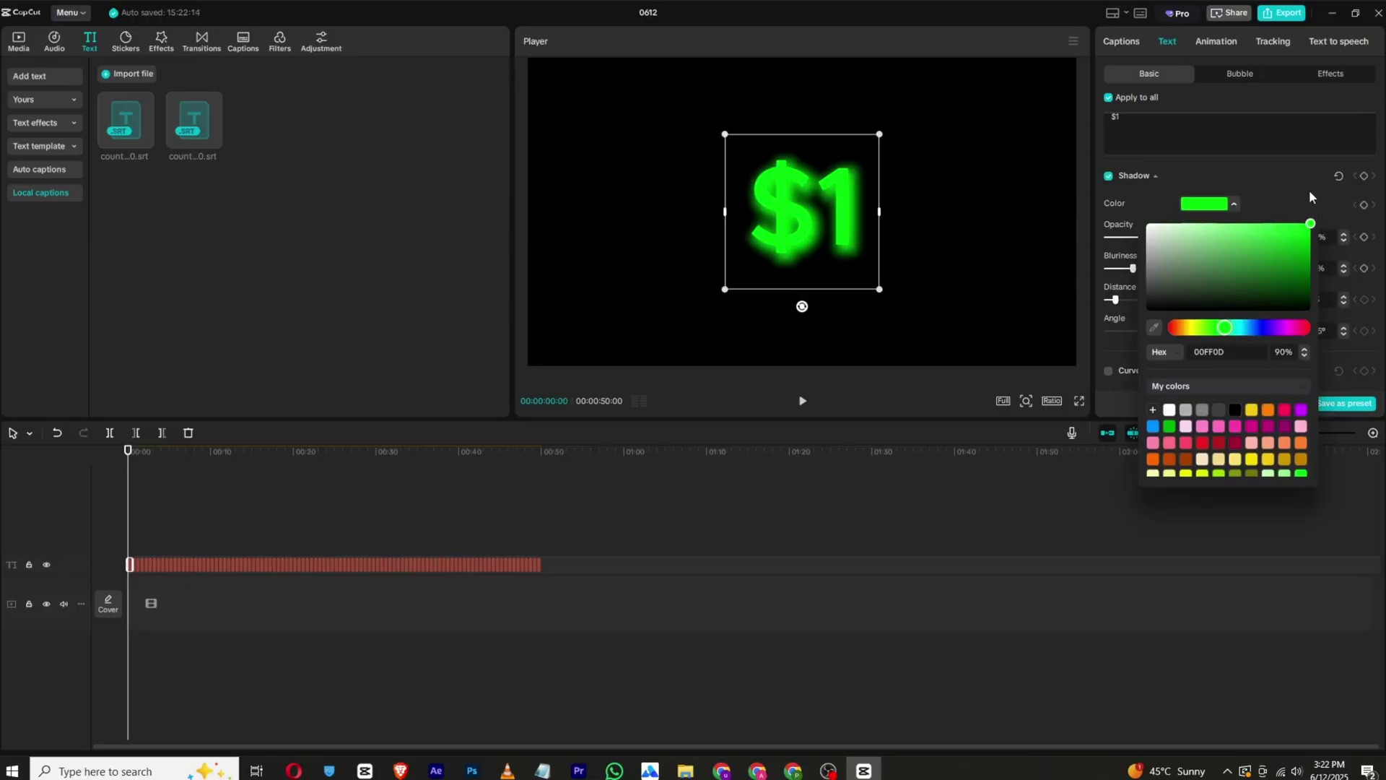
{"action": "left_click_drag", "start_coordinate": [1309, 224], "coordinate": [1311, 225]}
{"action": "scroll", "coordinate": [1277, 192], "scroll_direction": "up", "scroll_amount": 2}
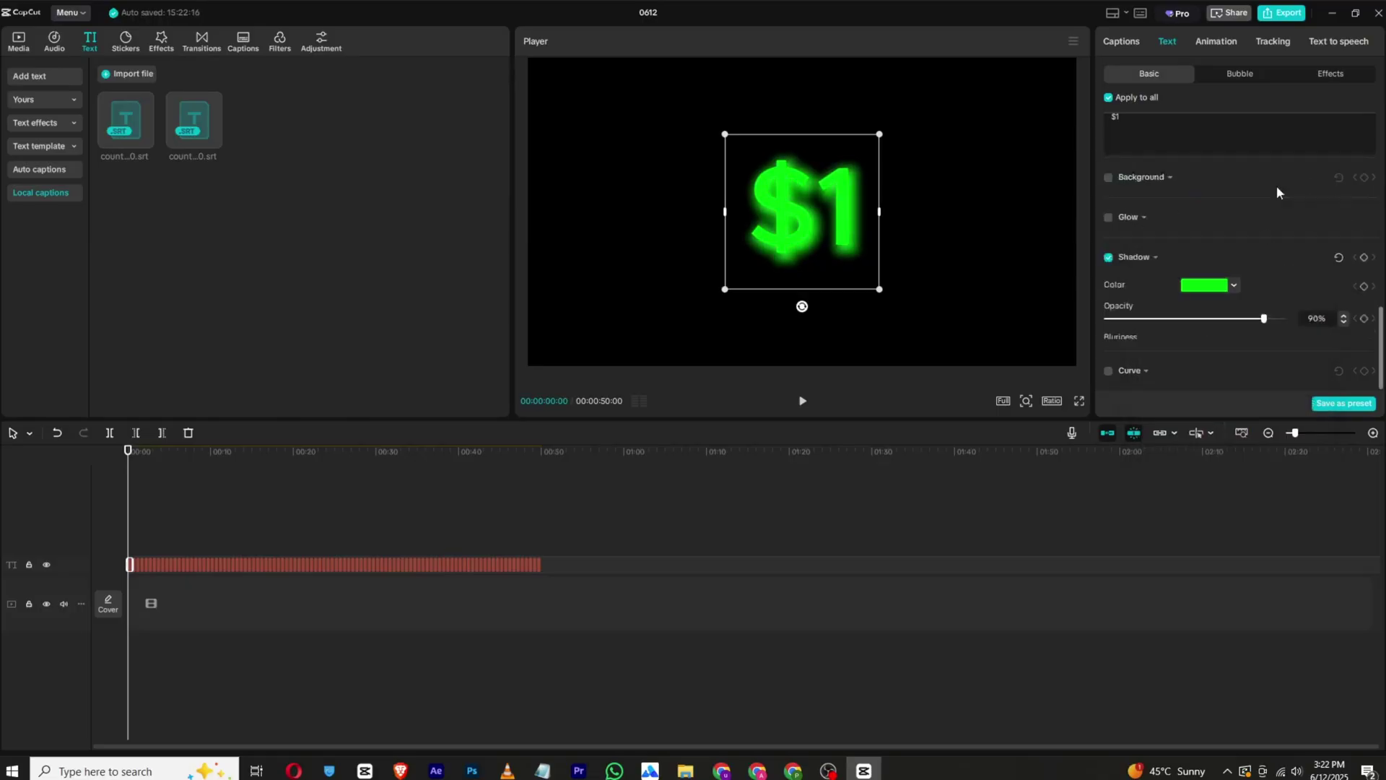
{"action": "scroll", "coordinate": [1195, 242], "scroll_direction": "up", "scroll_amount": 1}
{"action": "scroll", "coordinate": [1210, 279], "scroll_direction": "down", "scroll_amount": 3}
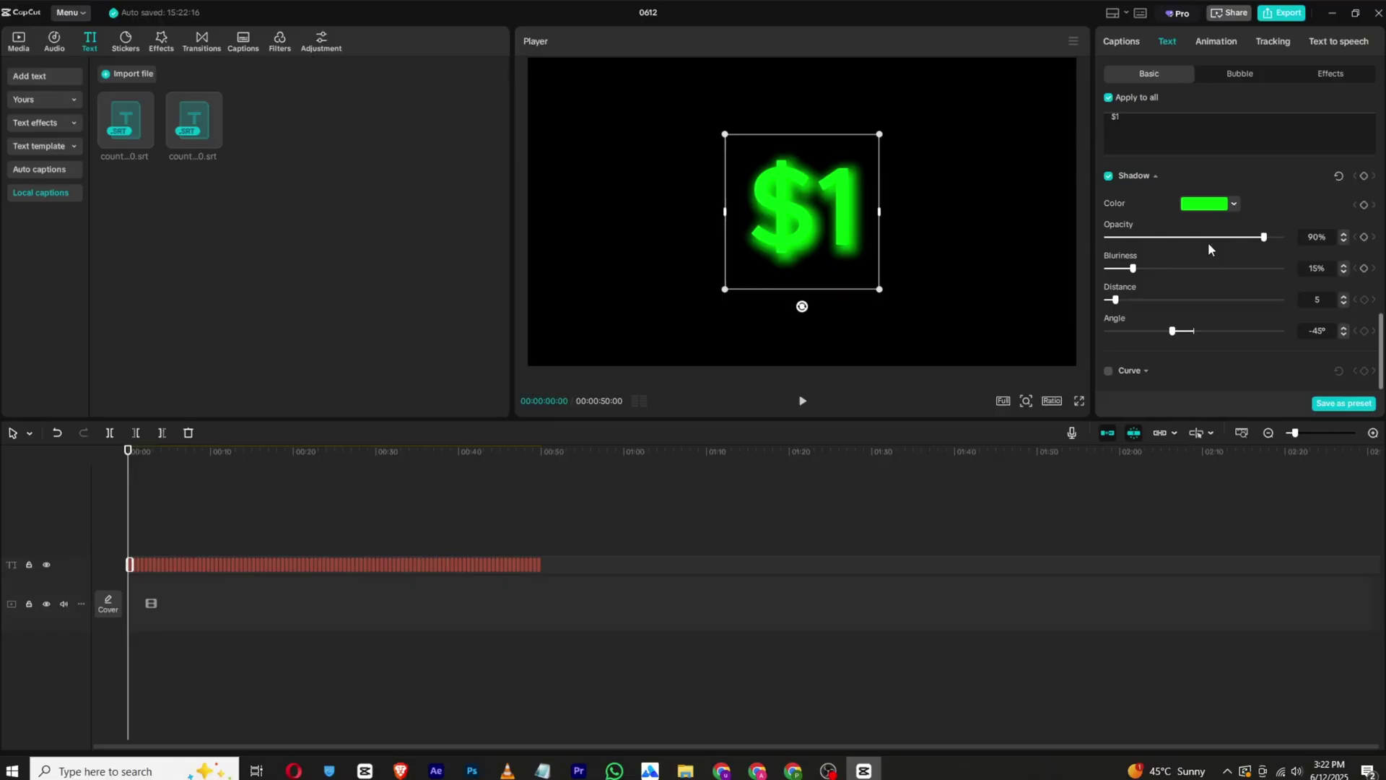
- Soften the green shadow to 45% opacity and 19% blurriness
{"action": "left_click", "coordinate": [1205, 236]}
{"action": "left_click", "coordinate": [1154, 268]}
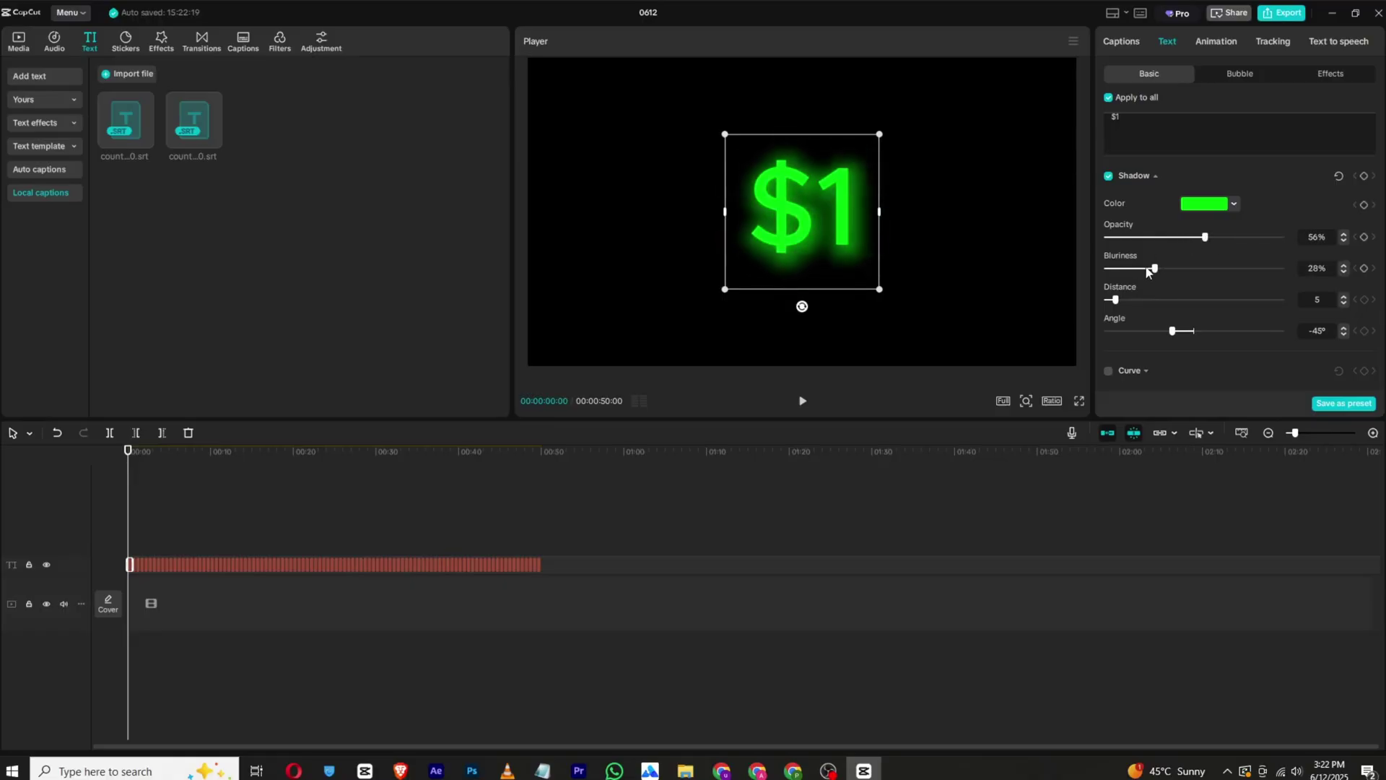
{"action": "left_click_drag", "start_coordinate": [1154, 268], "coordinate": [1137, 267]}
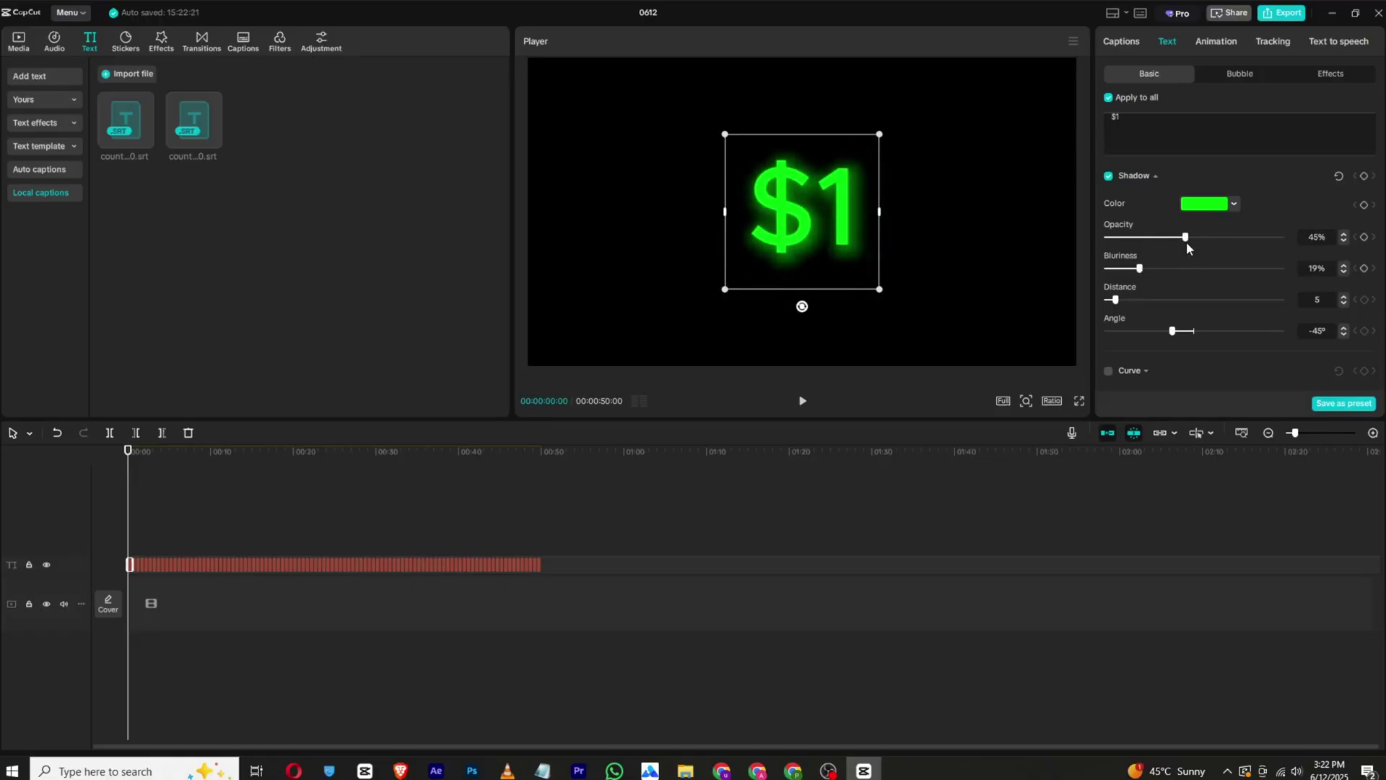
- Copy the final "$100" caption at the end and paste a duplicate
{"action": "left_click", "coordinate": [456, 516]}
{"action": "left_click", "coordinate": [541, 462]}
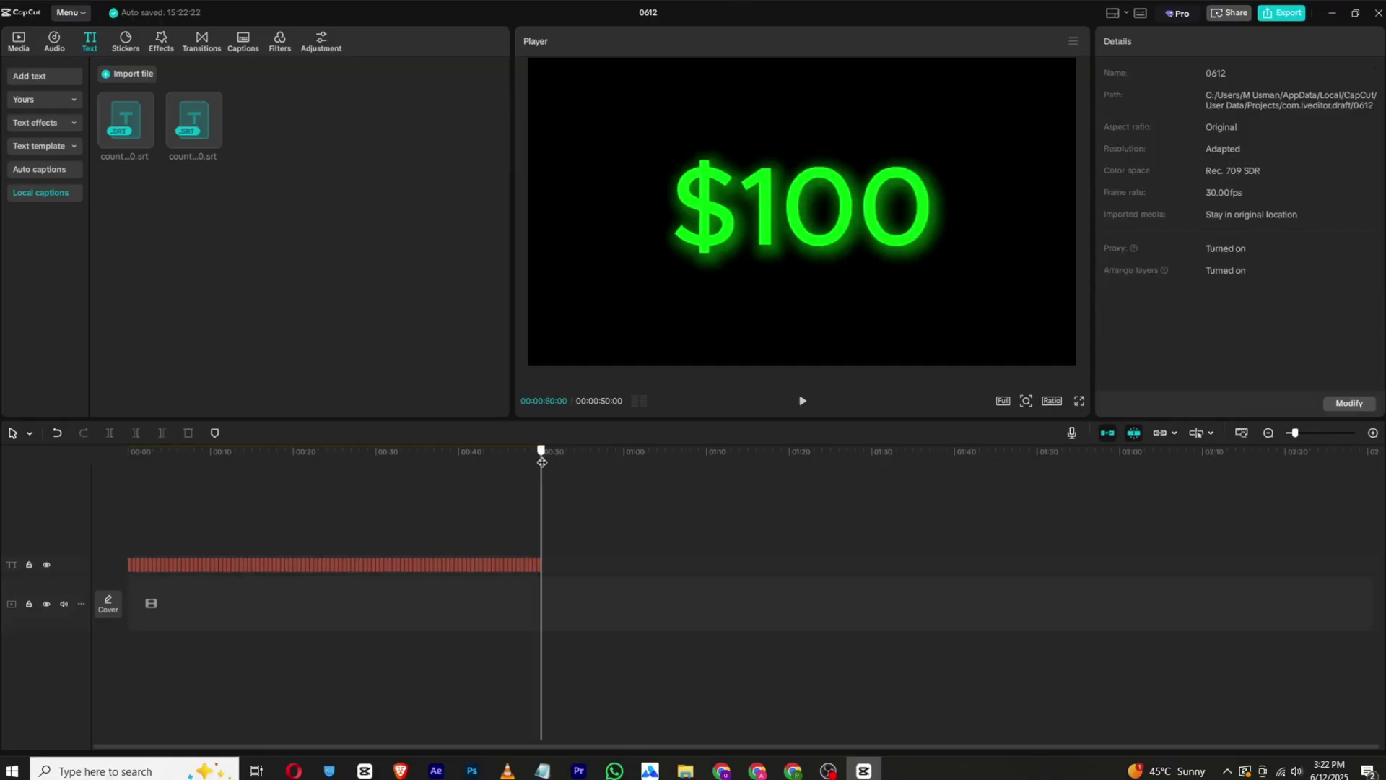
{"action": "right_click", "coordinate": [540, 560]}
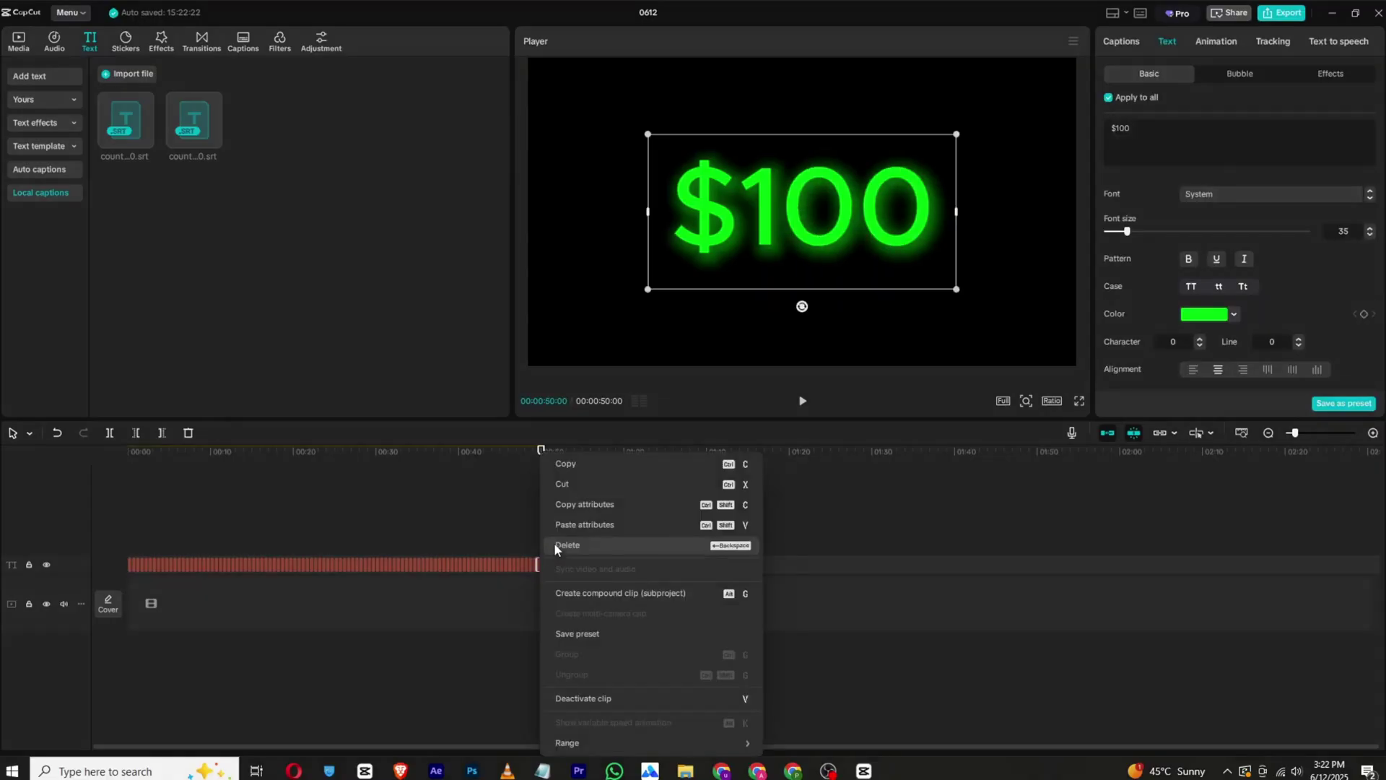
{"action": "left_click", "coordinate": [567, 465]}
{"action": "right_click", "coordinate": [607, 512]}
{"action": "left_click", "coordinate": [607, 513]}
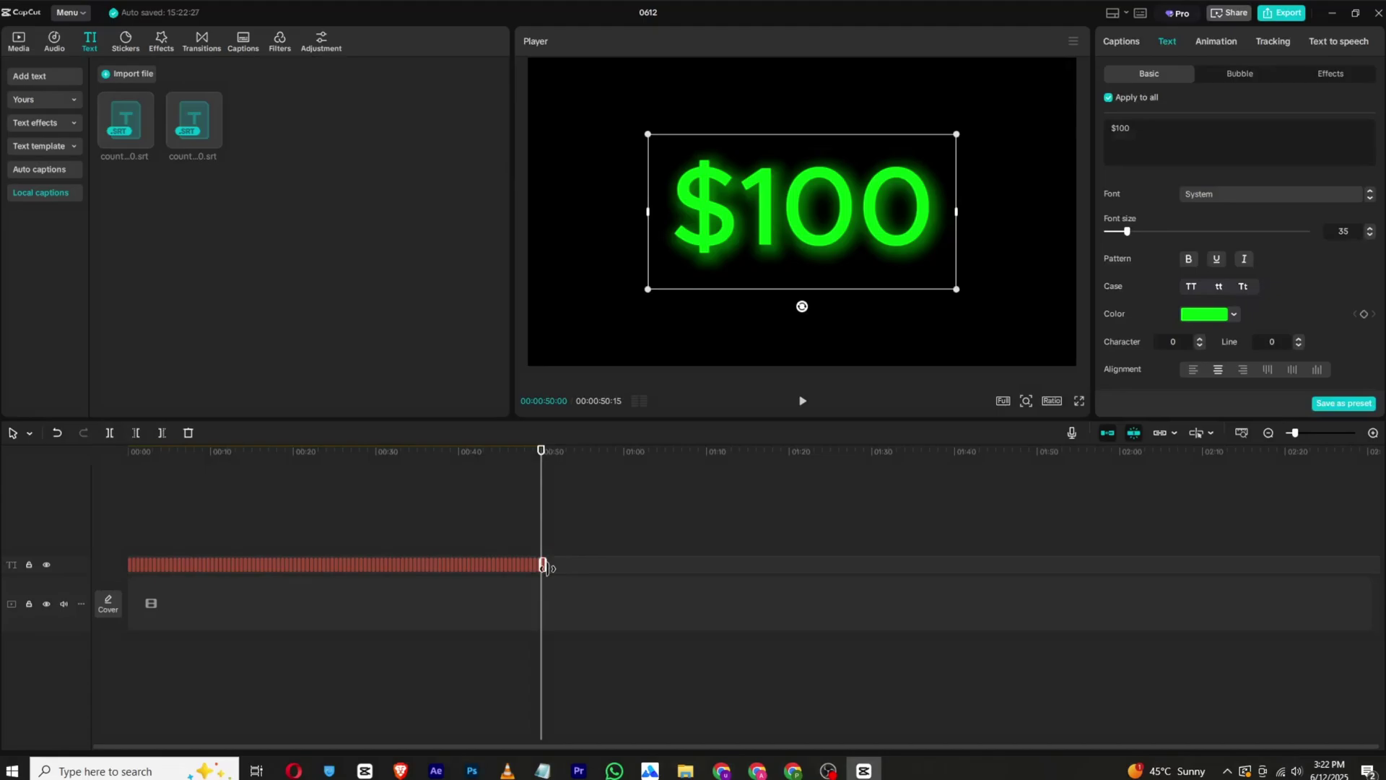
- Lengthen the pasted "$100" clip onto its own track and select all counting captions
{"action": "left_click_drag", "start_coordinate": [546, 567], "coordinate": [691, 571]}
{"action": "left_click_drag", "start_coordinate": [610, 563], "coordinate": [631, 539]}
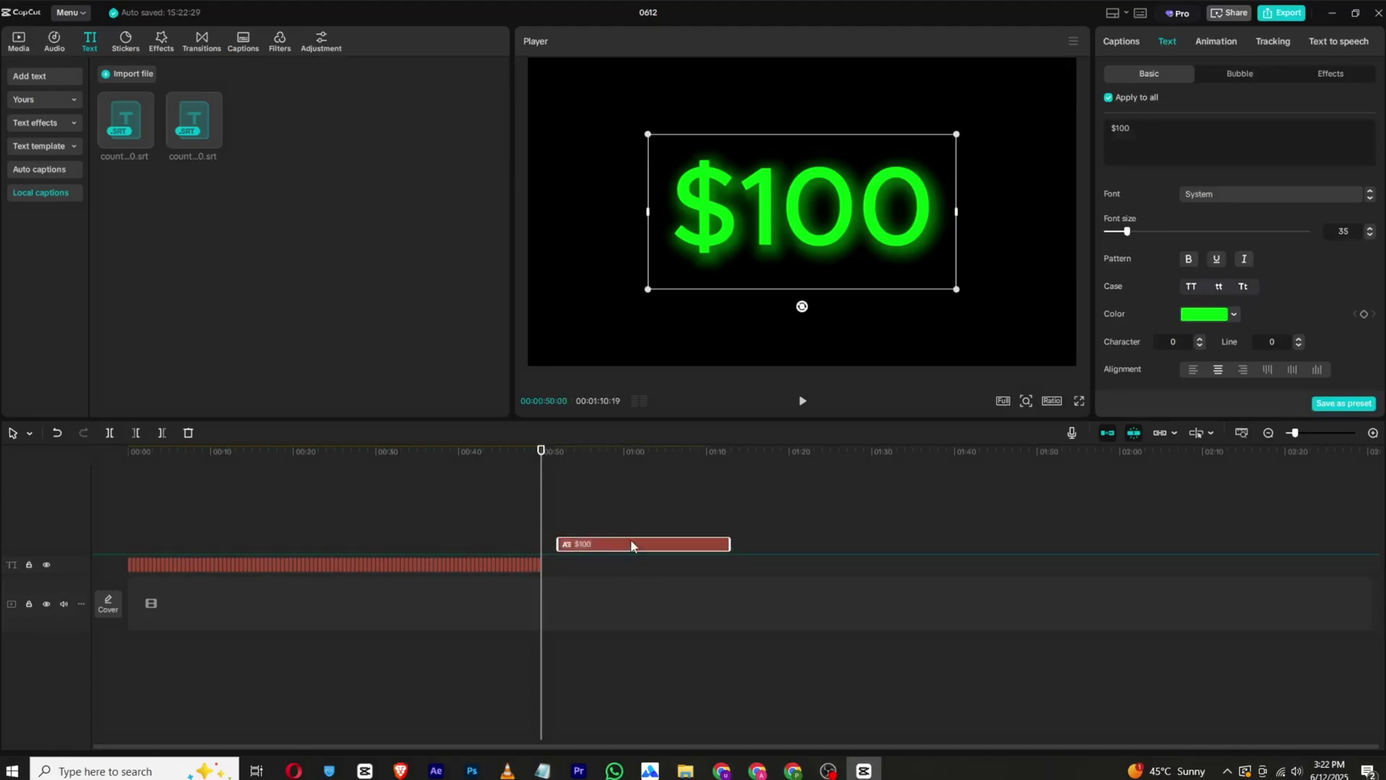
{"action": "mouse_move", "coordinate": [570, 575]}
{"action": "left_mouse_down"}
{"action": "mouse_move", "coordinate": [108, 577]}
{"action": "mouse_move", "coordinate": [119, 565]}
{"action": "left_mouse_up"}
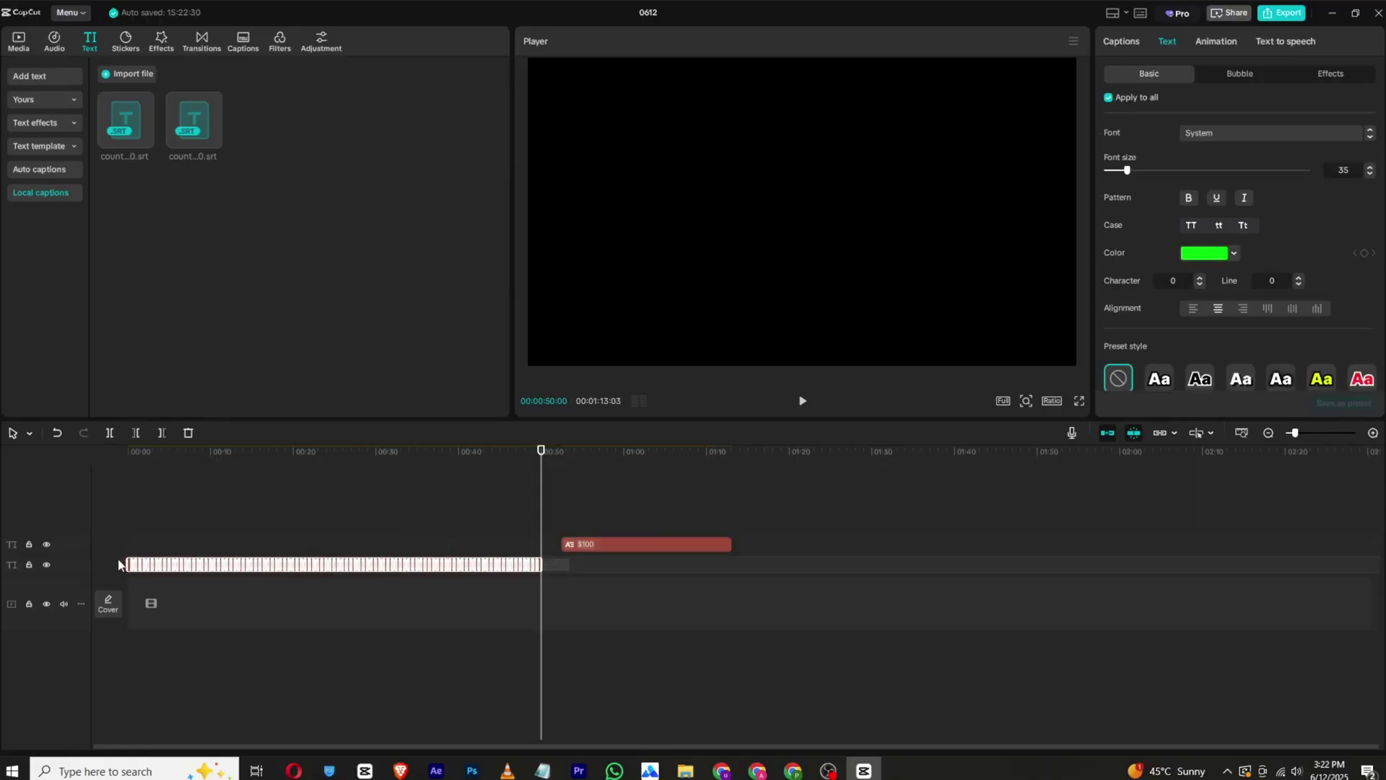
- Combine the counting captions into one compound clip and greatly increase its speed
{"action": "right_click", "coordinate": [167, 576]}
{"action": "left_click", "coordinate": [190, 594]}
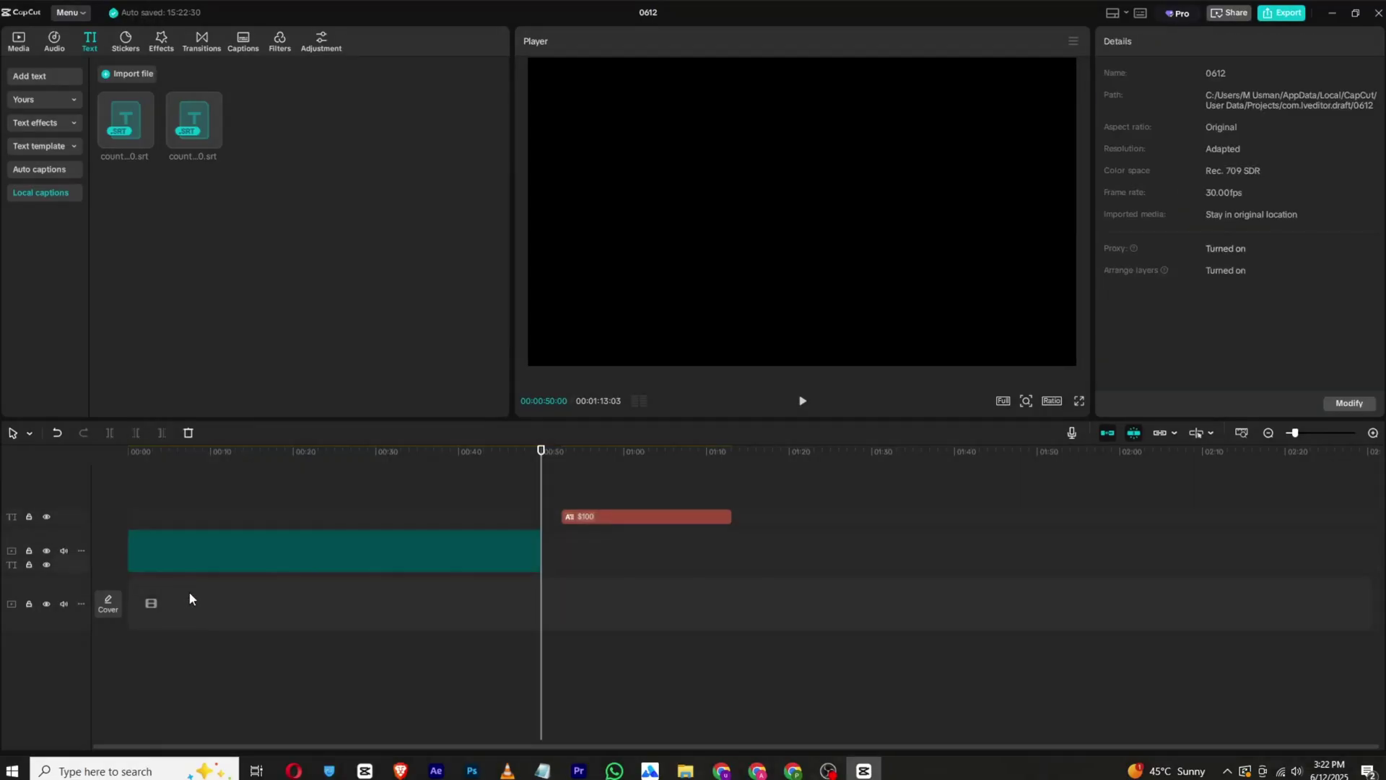
{"action": "left_click_drag", "start_coordinate": [155, 458], "coordinate": [110, 452]}
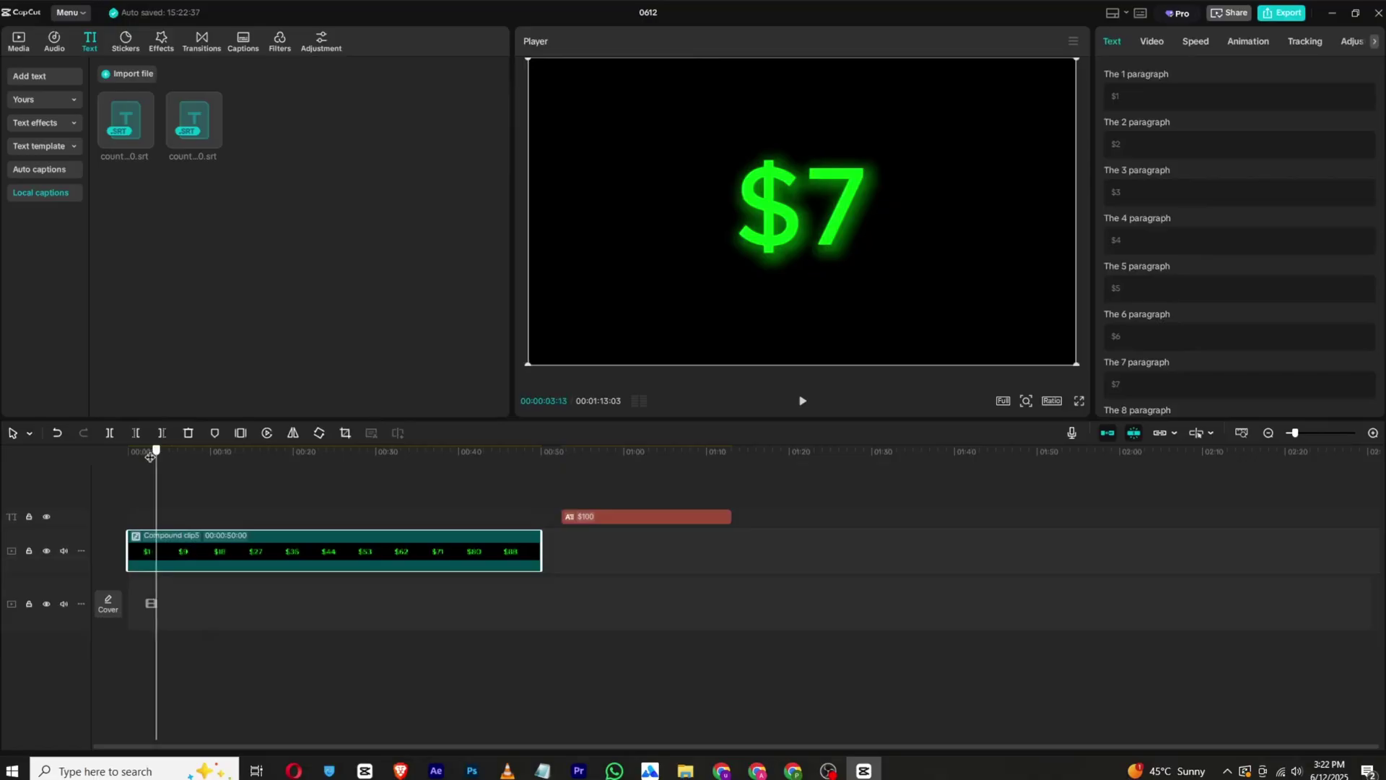
{"action": "left_click", "coordinate": [1142, 45]}
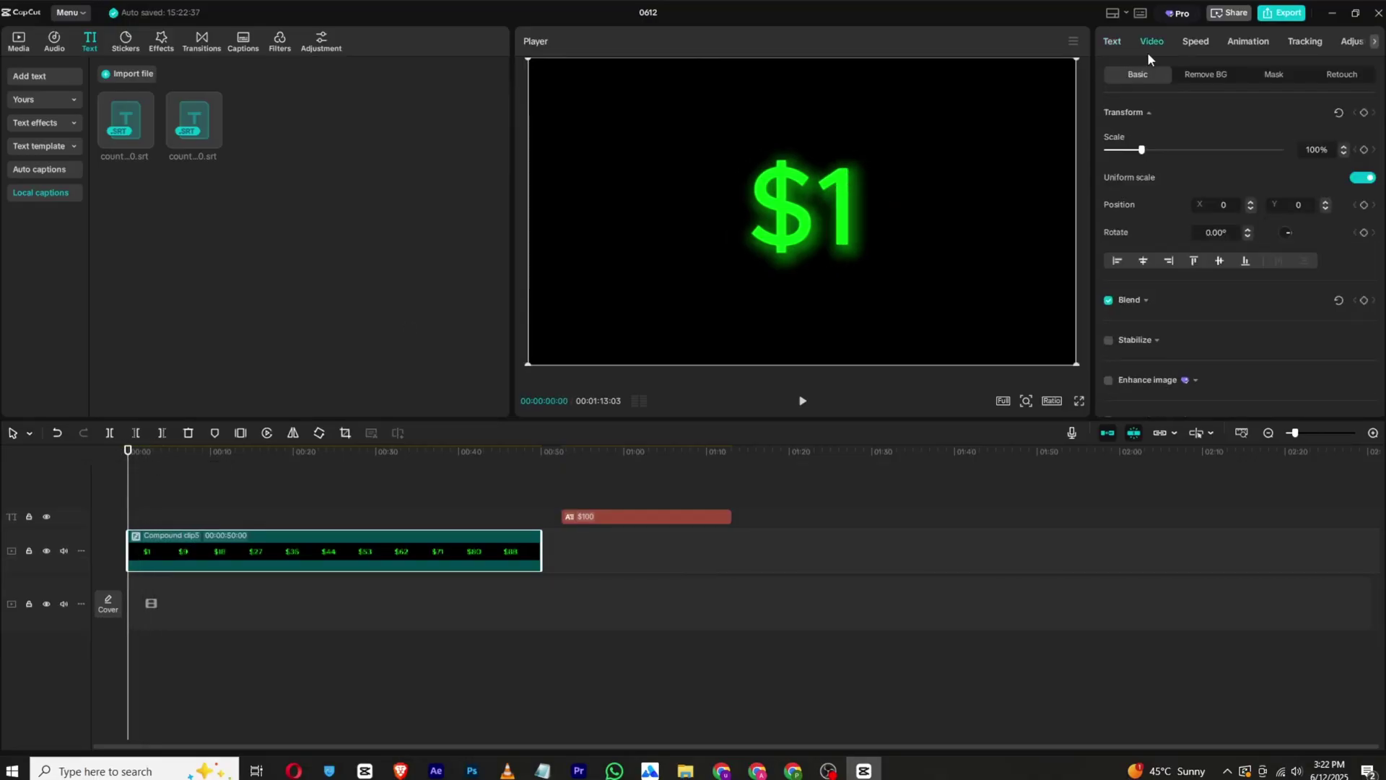
{"action": "left_click", "coordinate": [1191, 42]}
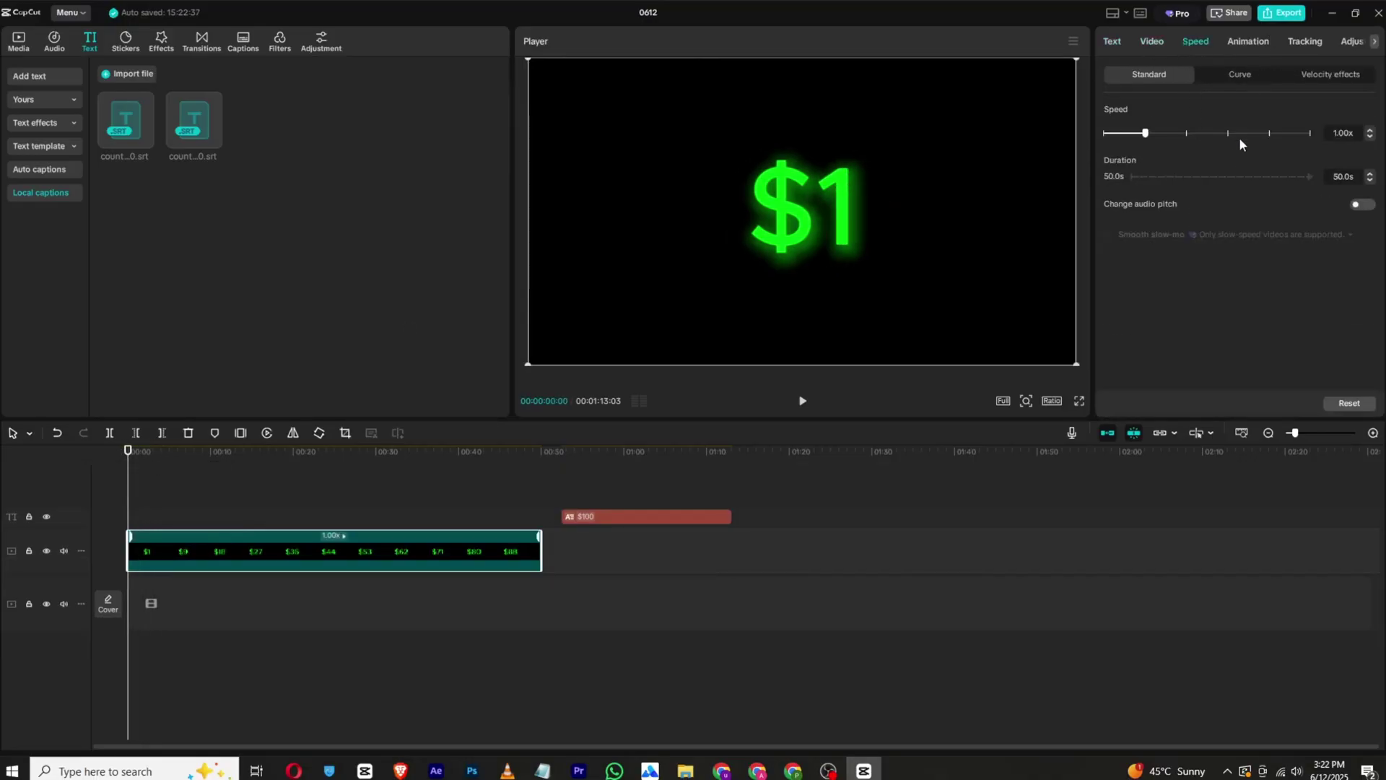
{"action": "left_click_drag", "start_coordinate": [1270, 135], "coordinate": [1278, 136]}
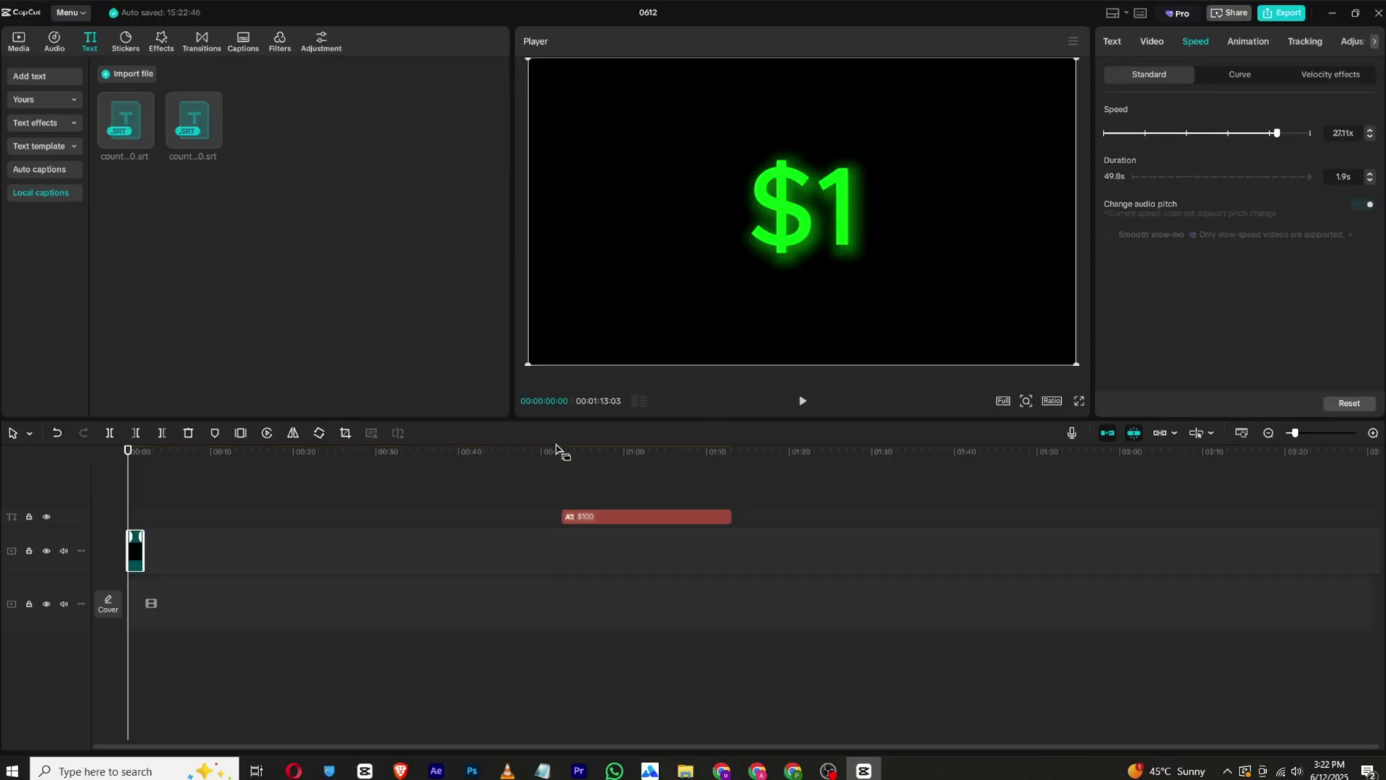
- Move the "$100" text to the timeline start, zoom in, and preview the count
{"action": "left_click_drag", "start_coordinate": [606, 518], "coordinate": [185, 518]}
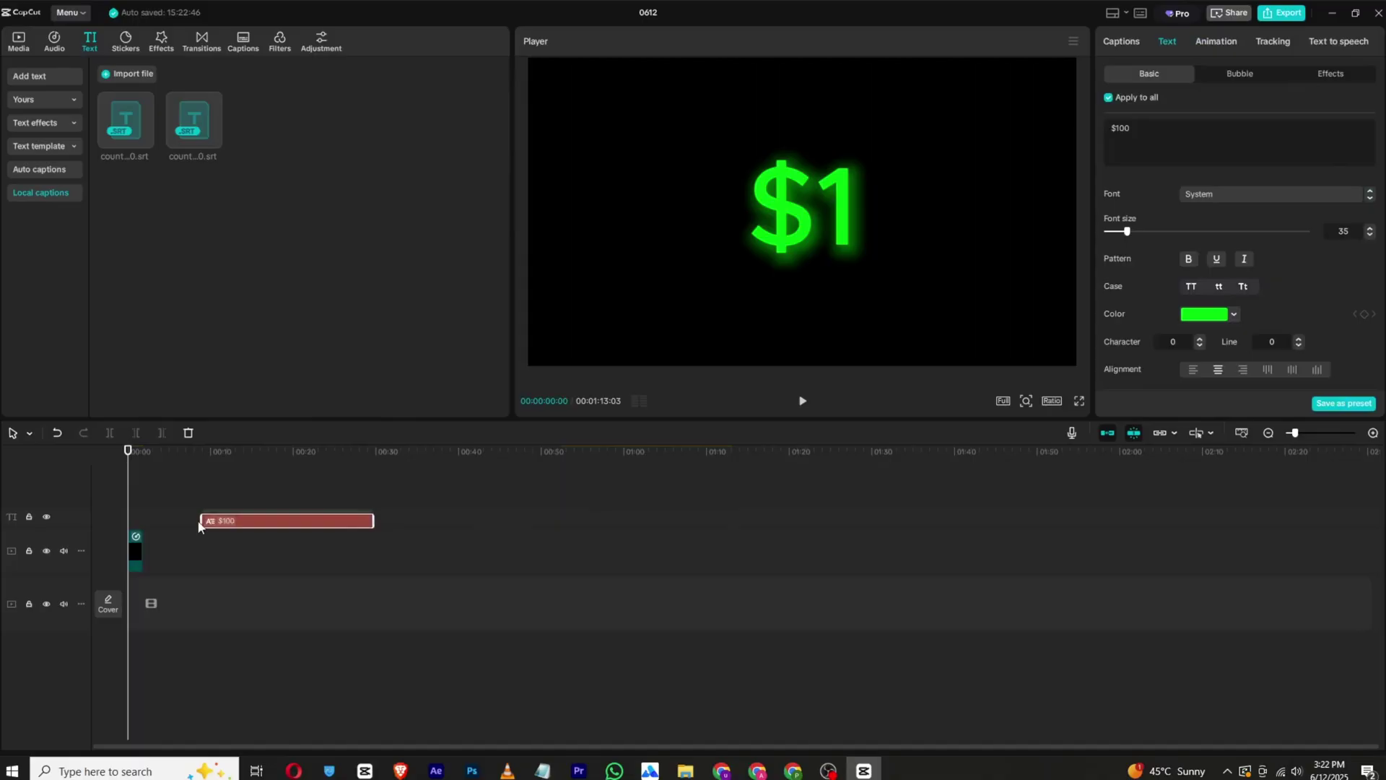
{"action": "left_click_drag", "start_coordinate": [1293, 433], "coordinate": [1321, 434]}
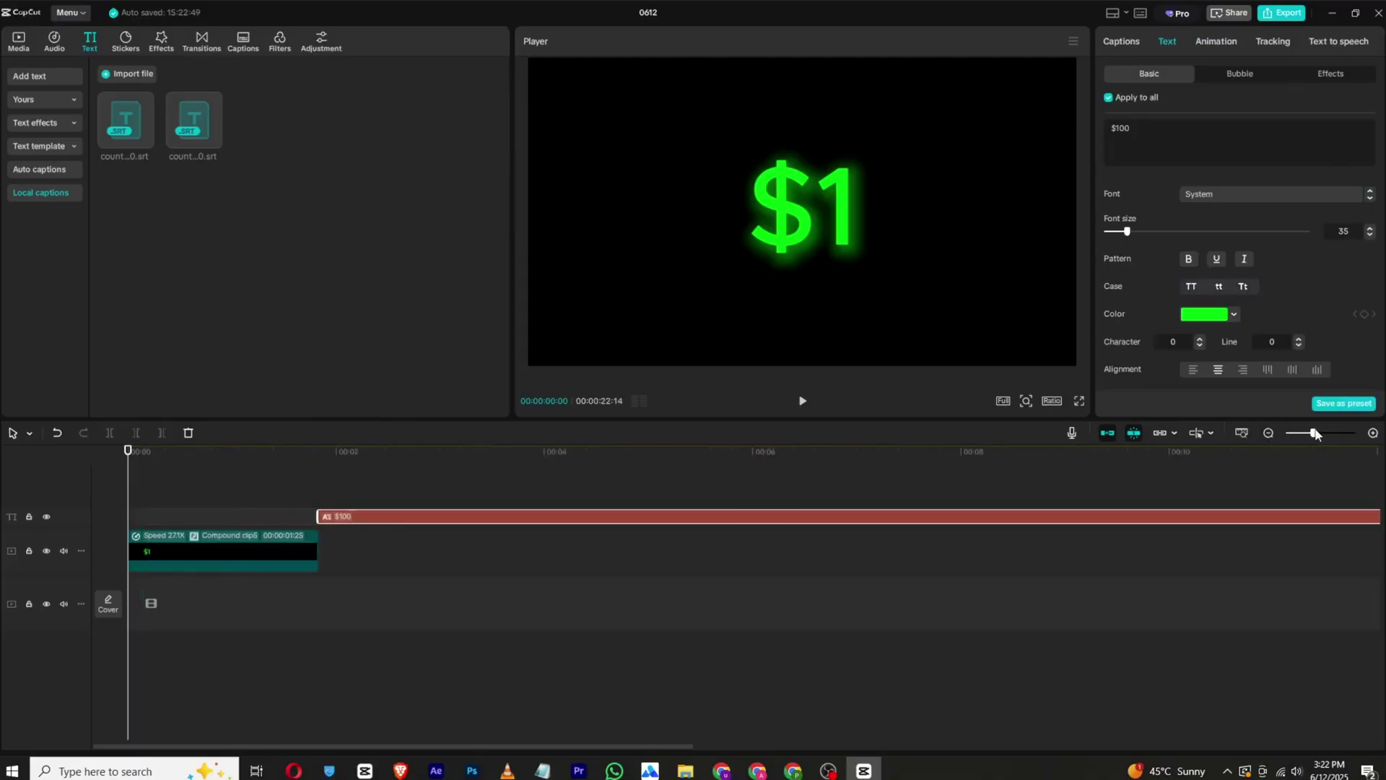
{"action": "left_click", "coordinate": [800, 403]}
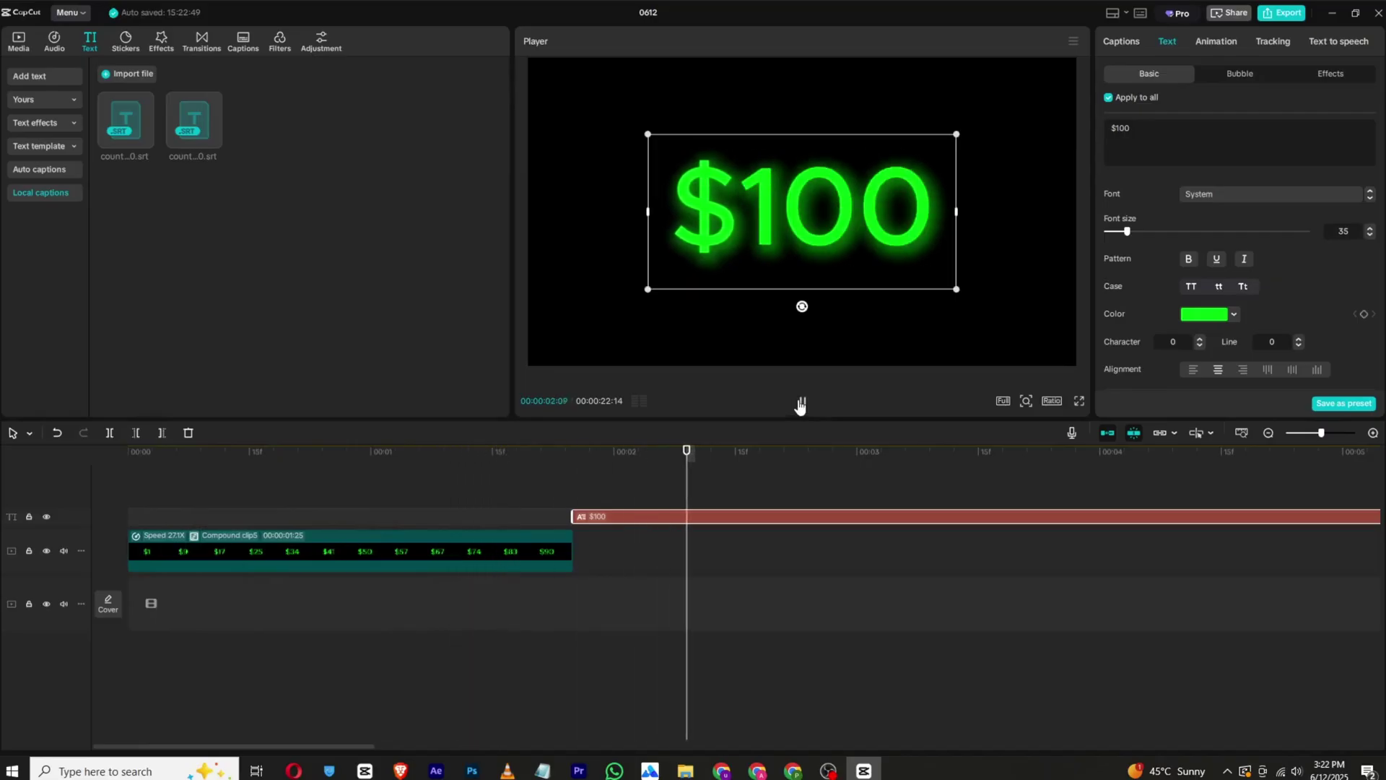
{"action": "left_click", "coordinate": [800, 403]}
{"action": "left_click_drag", "start_coordinate": [744, 451], "coordinate": [218, 450]}
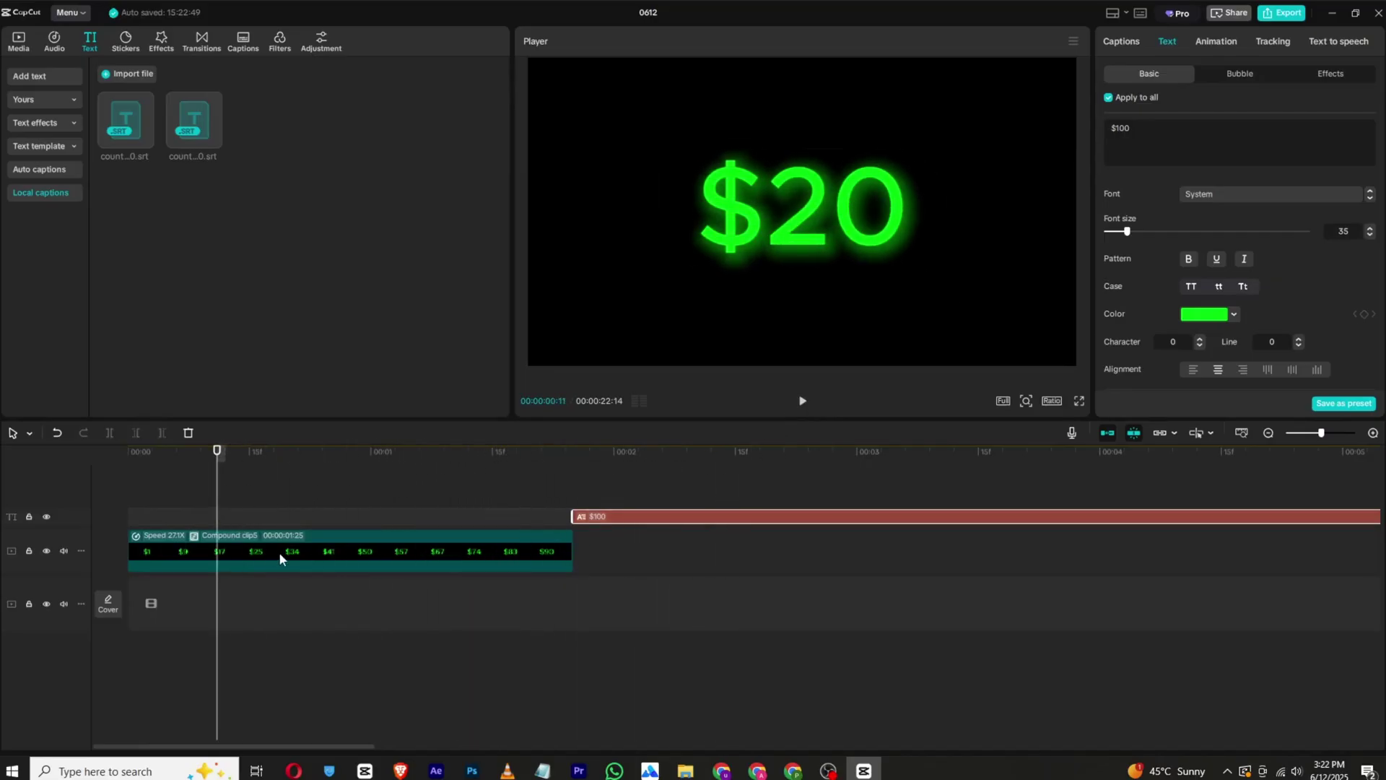
- Speed the counting clip to about 39.8x and start "$100" where counting ends
{"action": "left_click", "coordinate": [279, 559]}
{"action": "left_click", "coordinate": [1196, 41]}
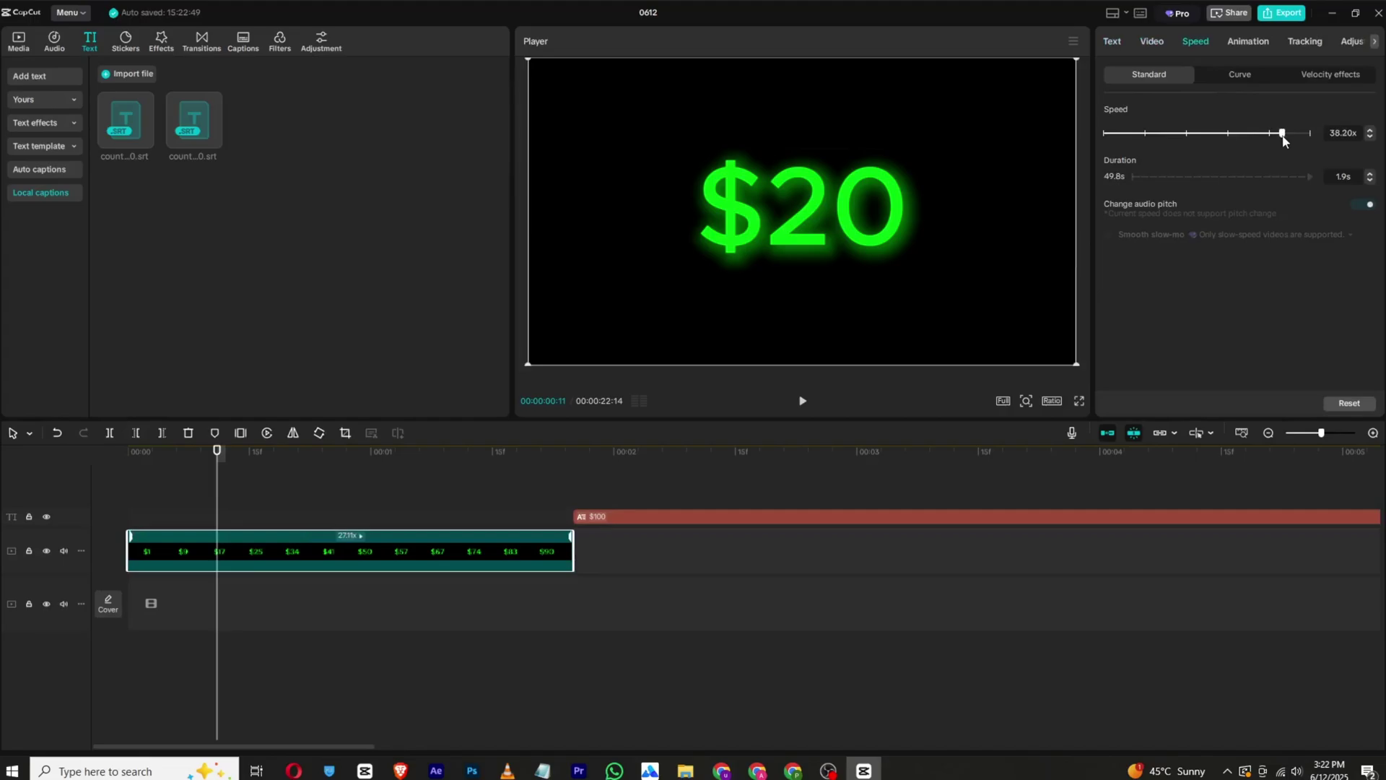
{"action": "left_click_drag", "start_coordinate": [1285, 138], "coordinate": [1288, 139]}
{"action": "left_click_drag", "start_coordinate": [582, 518], "coordinate": [473, 520]}
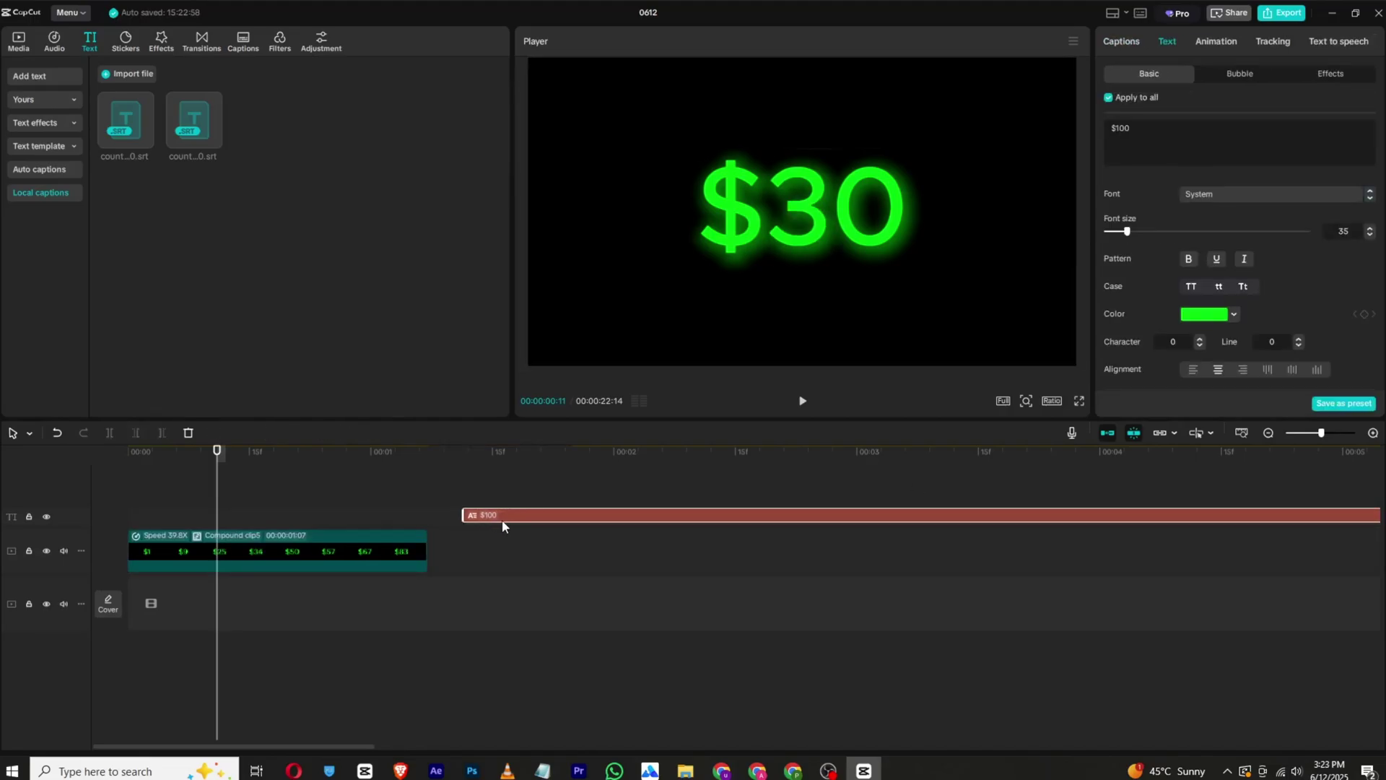
{"action": "left_click_drag", "start_coordinate": [615, 460], "coordinate": [1103, 483]}
- Trim the "$100" text after the 4-second mark and preview the timing
{"action": "left_click", "coordinate": [162, 433]}
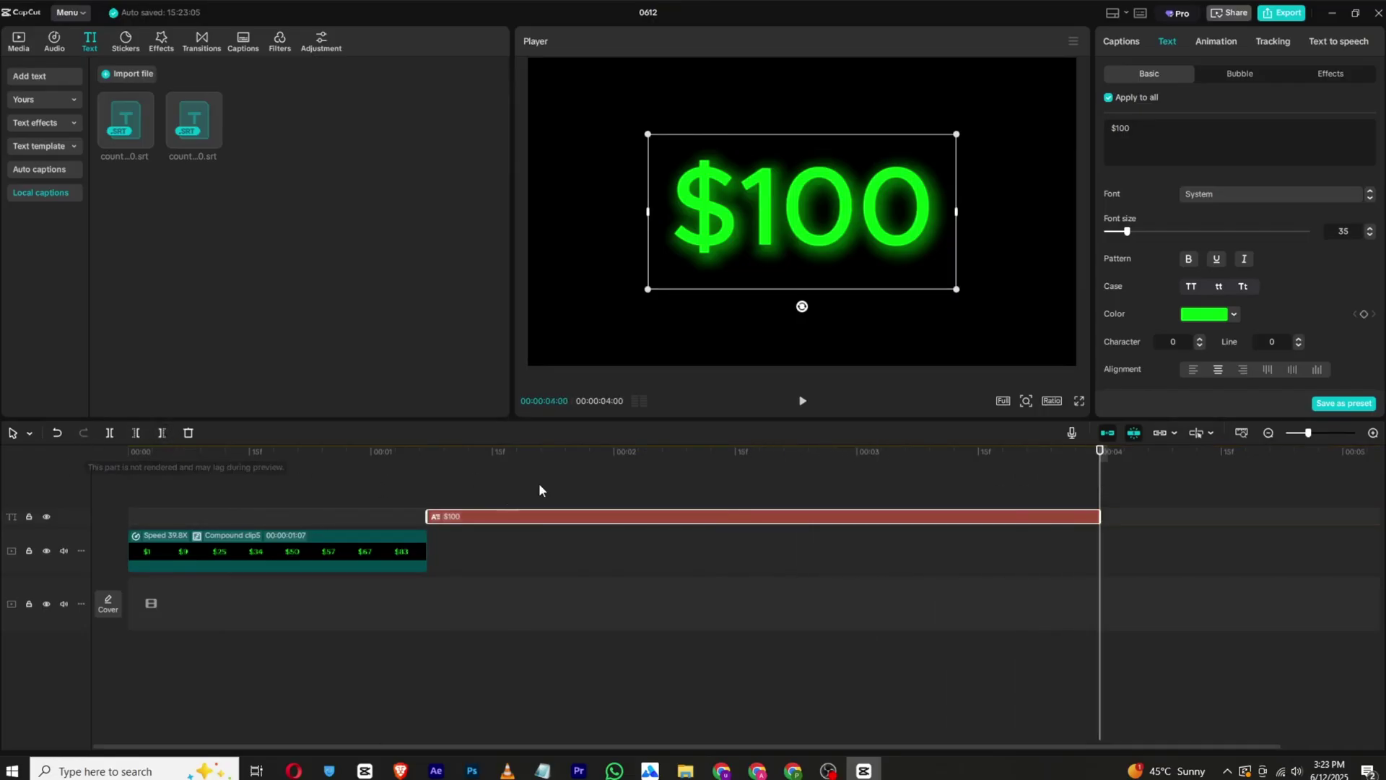
{"action": "left_click", "coordinate": [539, 483]}
{"action": "key", "text": "Home"}
{"action": "left_click", "coordinate": [802, 403]}
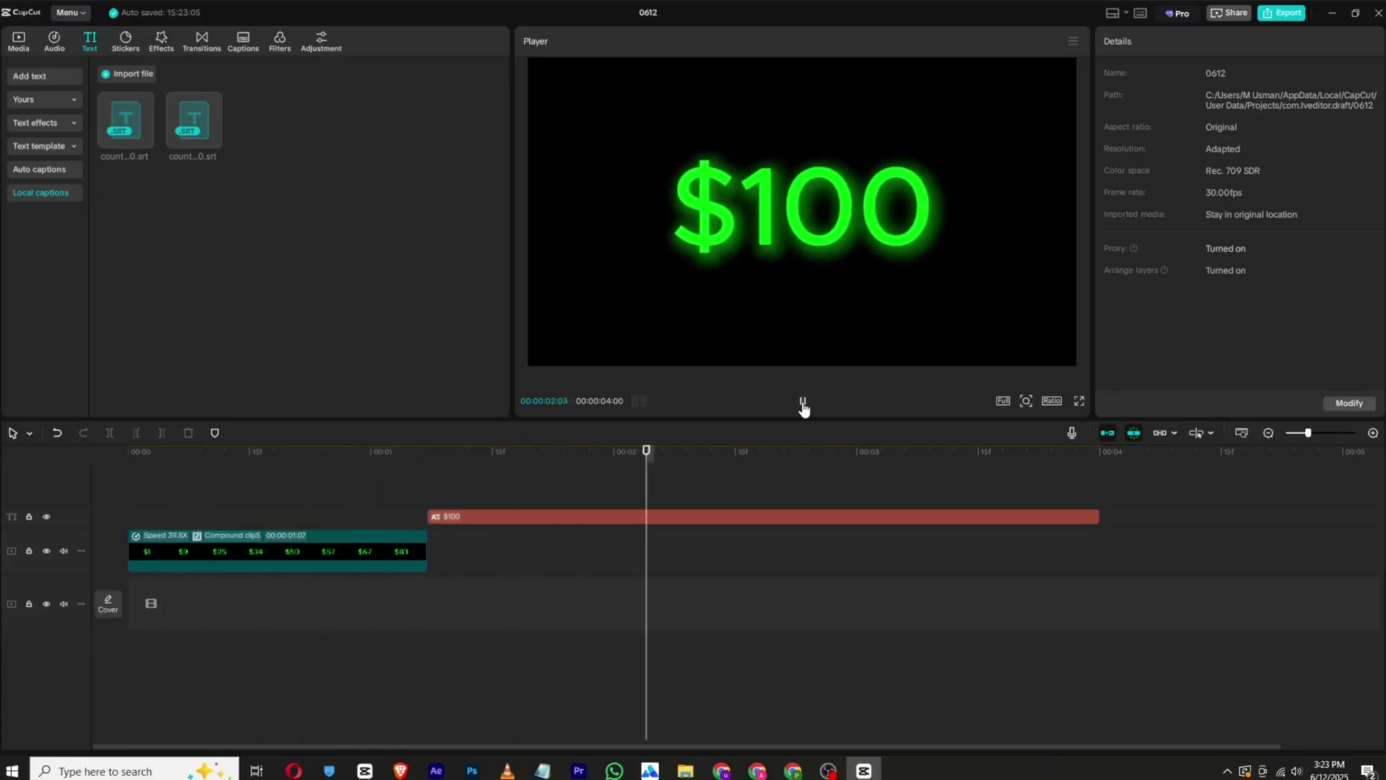
{"action": "left_click", "coordinate": [803, 403]}
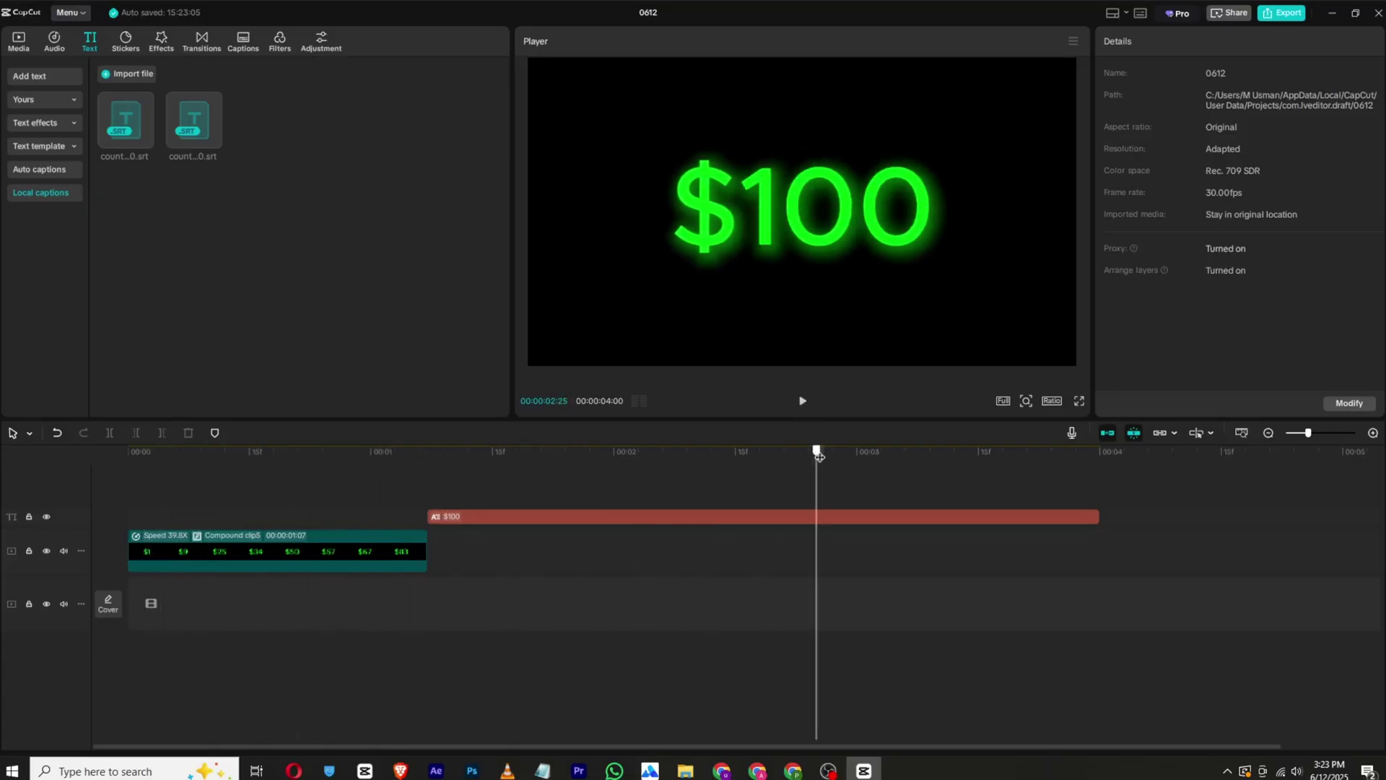
- Cut the "$100" text off at 3 seconds and replay the video from the start
{"action": "left_click", "coordinate": [859, 522]}
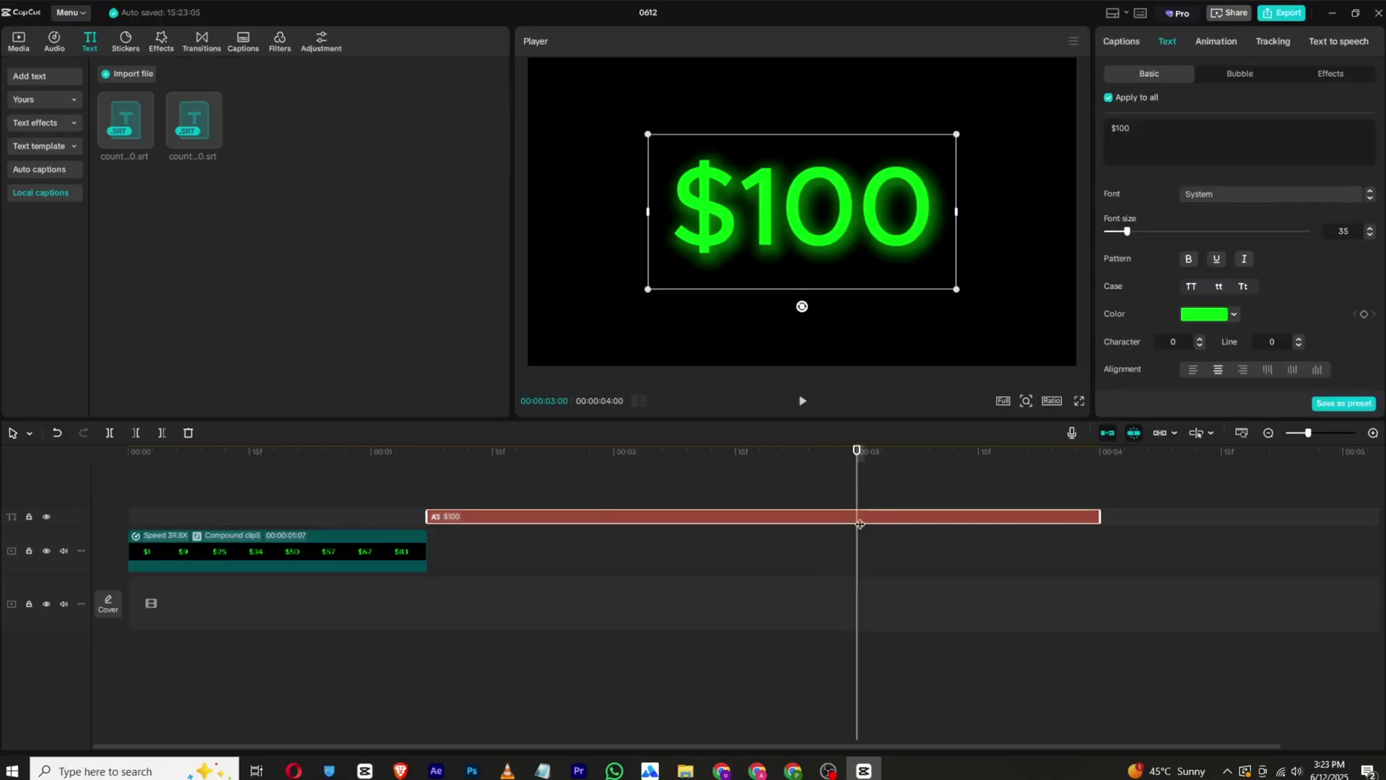
{"action": "left_click", "coordinate": [161, 432]}
{"action": "left_click_drag", "start_coordinate": [194, 476], "coordinate": [128, 454]}
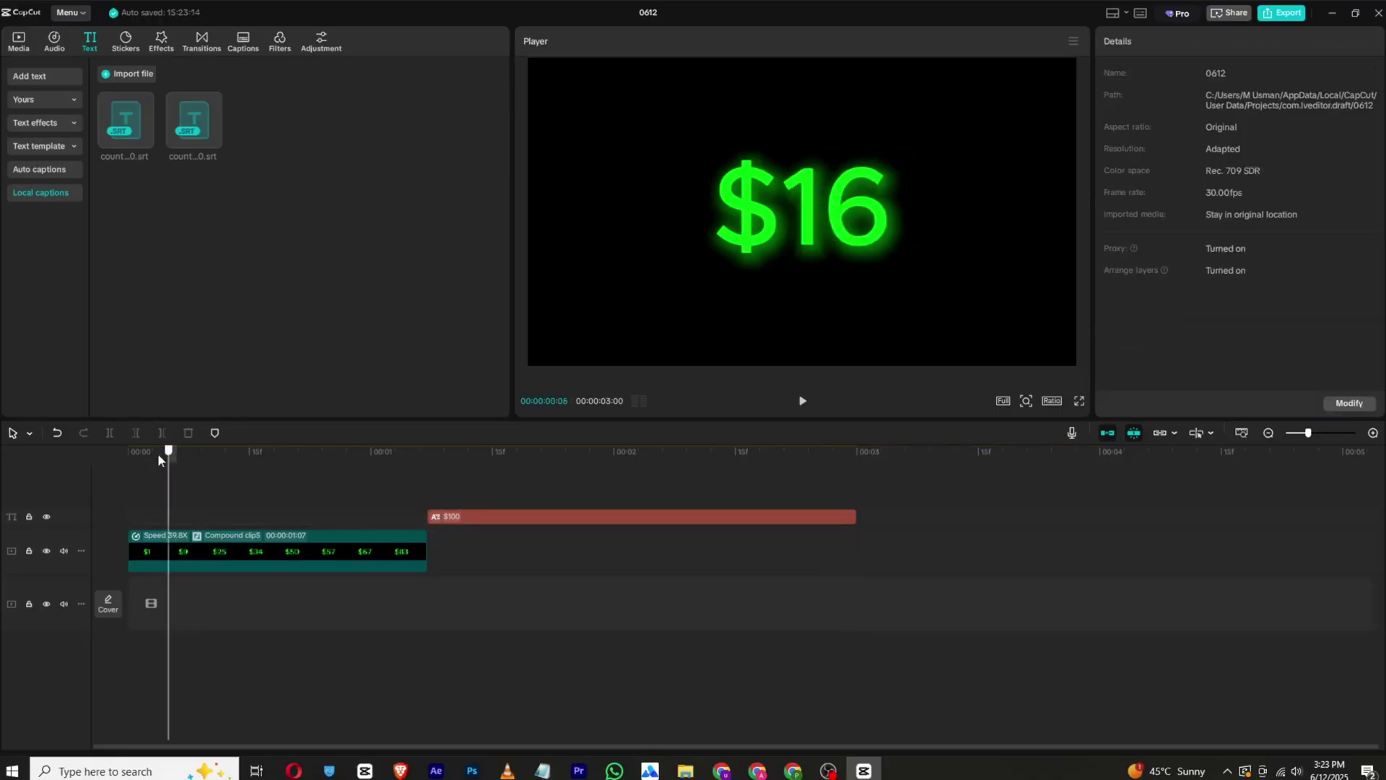
{"action": "left_click", "coordinate": [803, 403]}
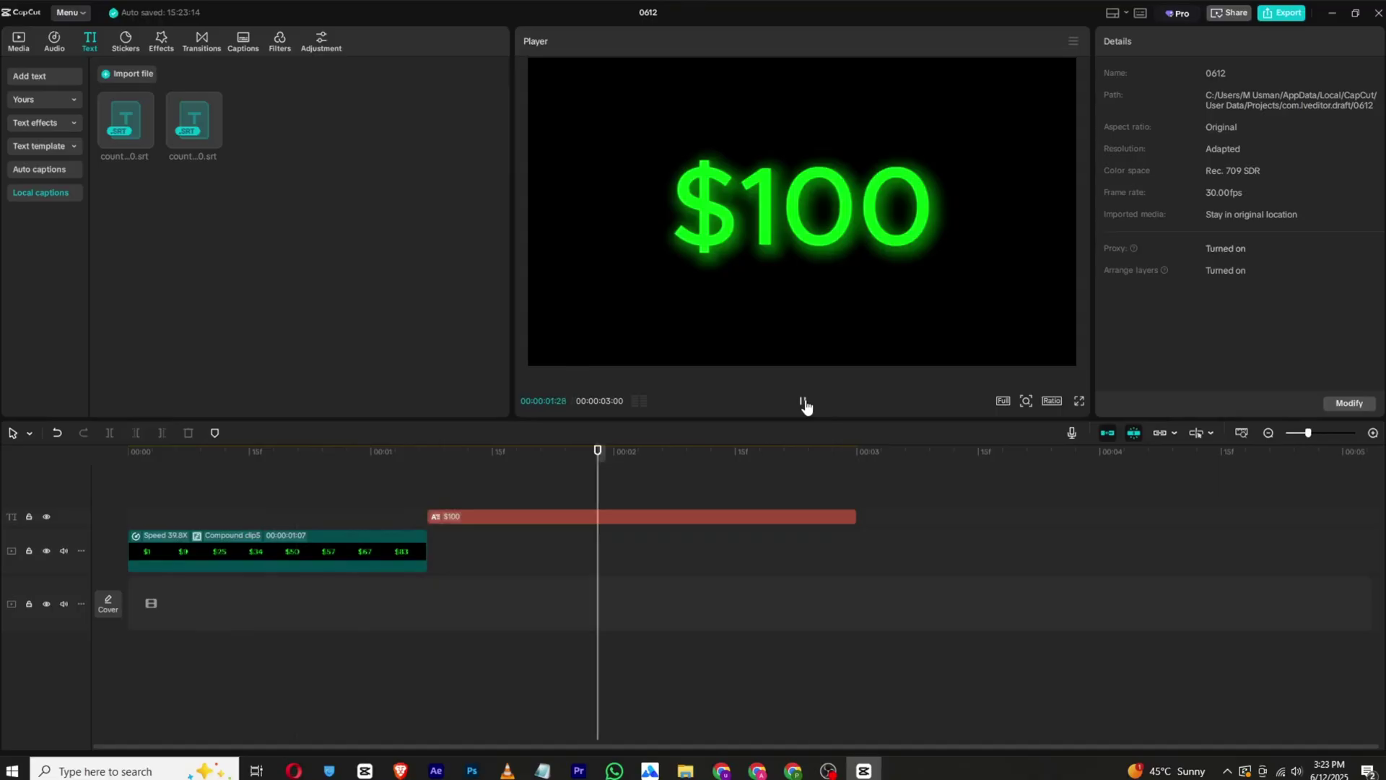
{"action": "left_click", "coordinate": [803, 403]}
- Add Digital counting.mp3 to the timeline, keeping it at the start
{"action": "left_click", "coordinate": [20, 41]}
{"action": "left_click_drag", "start_coordinate": [206, 135], "coordinate": [134, 613]}
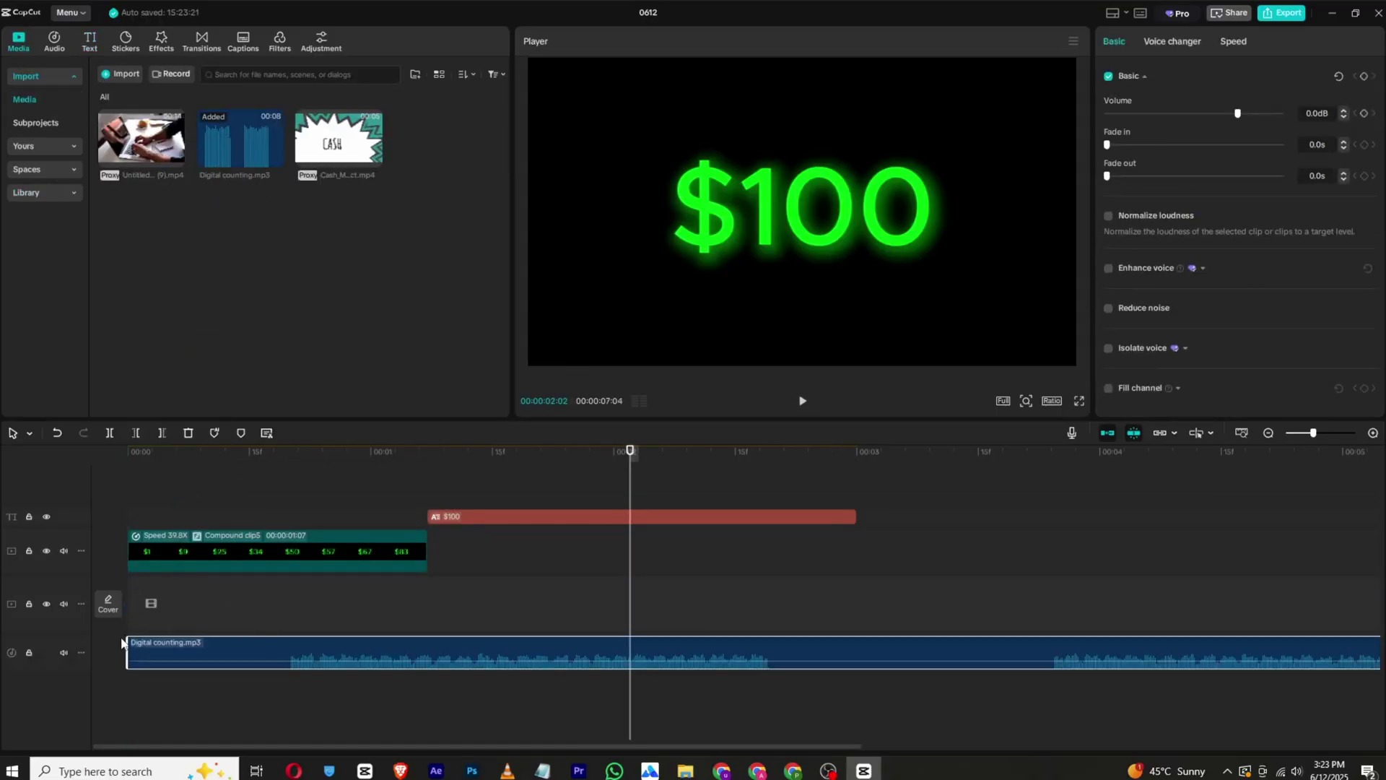
{"action": "left_click_drag", "start_coordinate": [130, 639], "coordinate": [291, 642]}
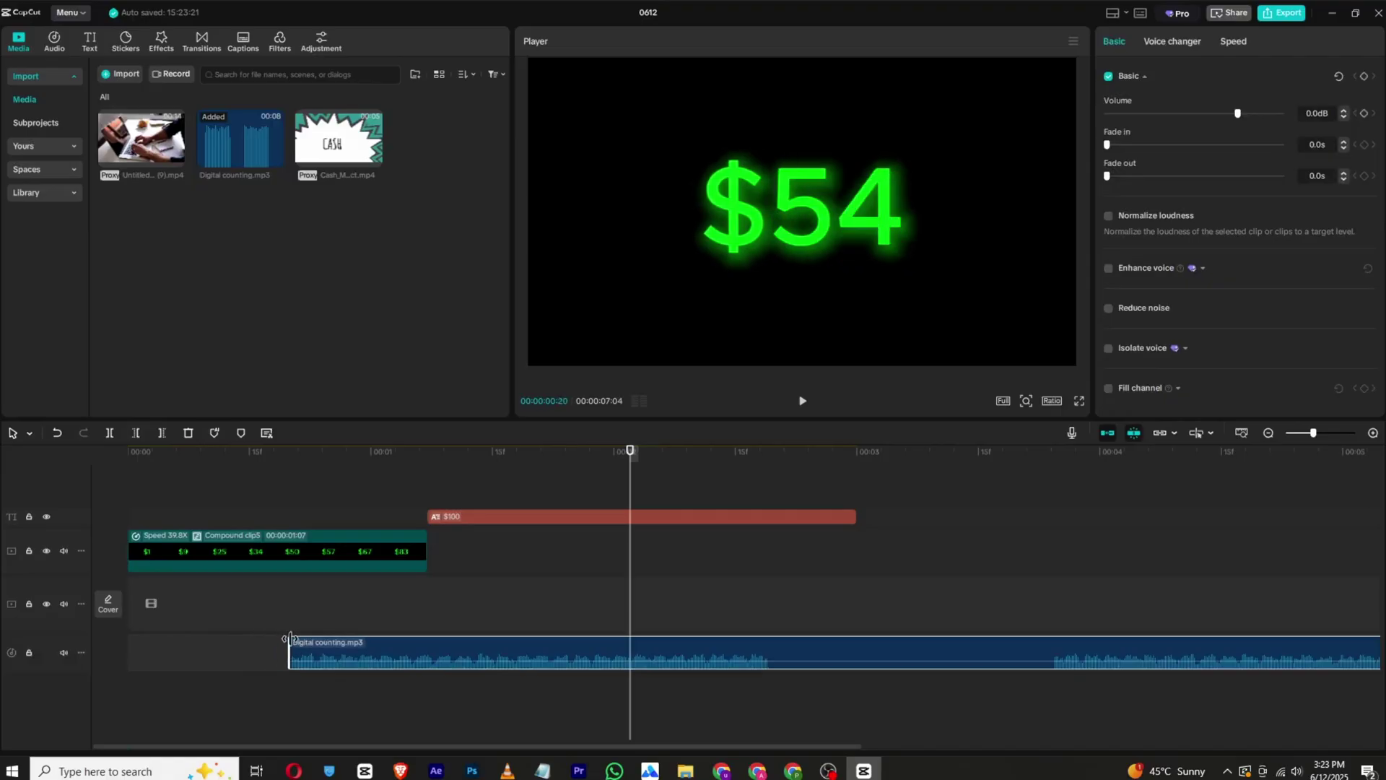
{"action": "key", "text": "ctrl+z"}
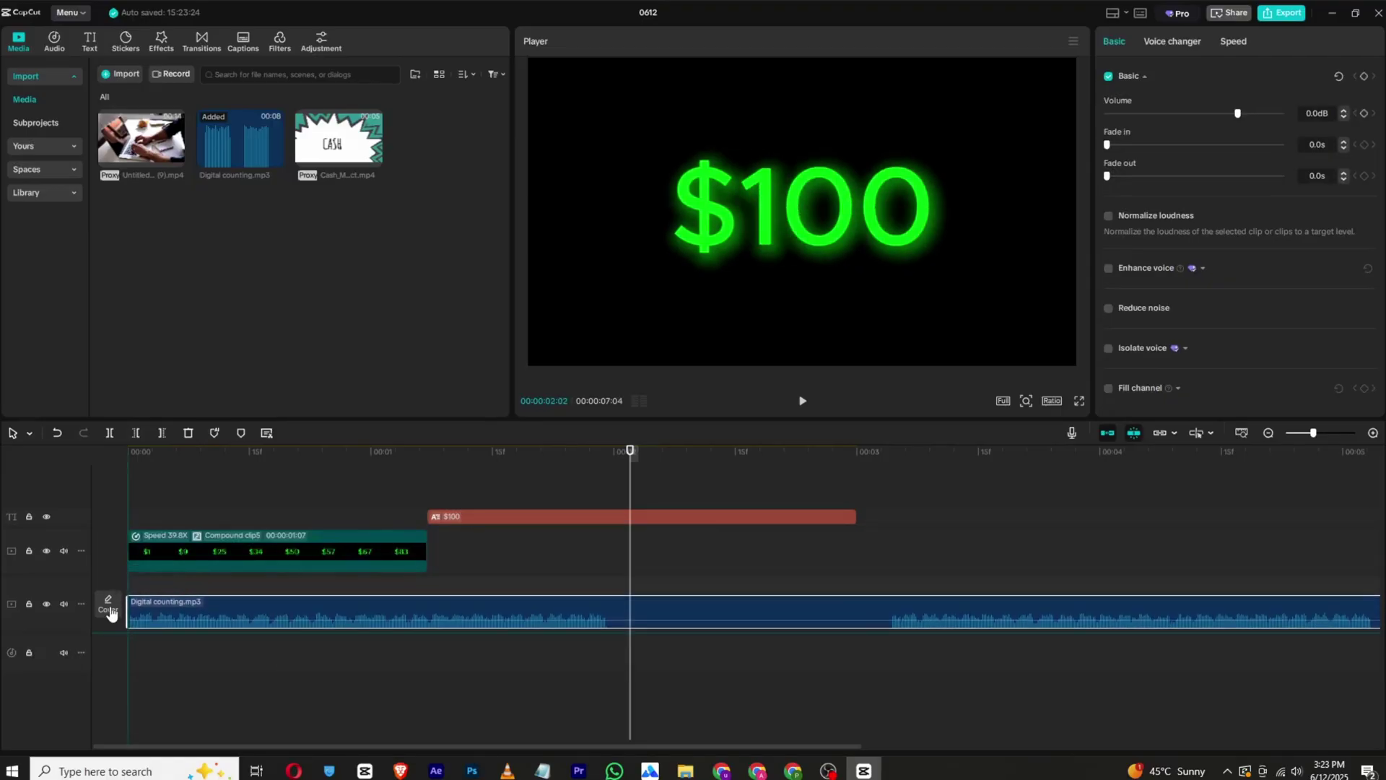
- Trim the counting sound to end with the counter clip and boost it to 9.7 dB
{"action": "left_click", "coordinate": [184, 553]}
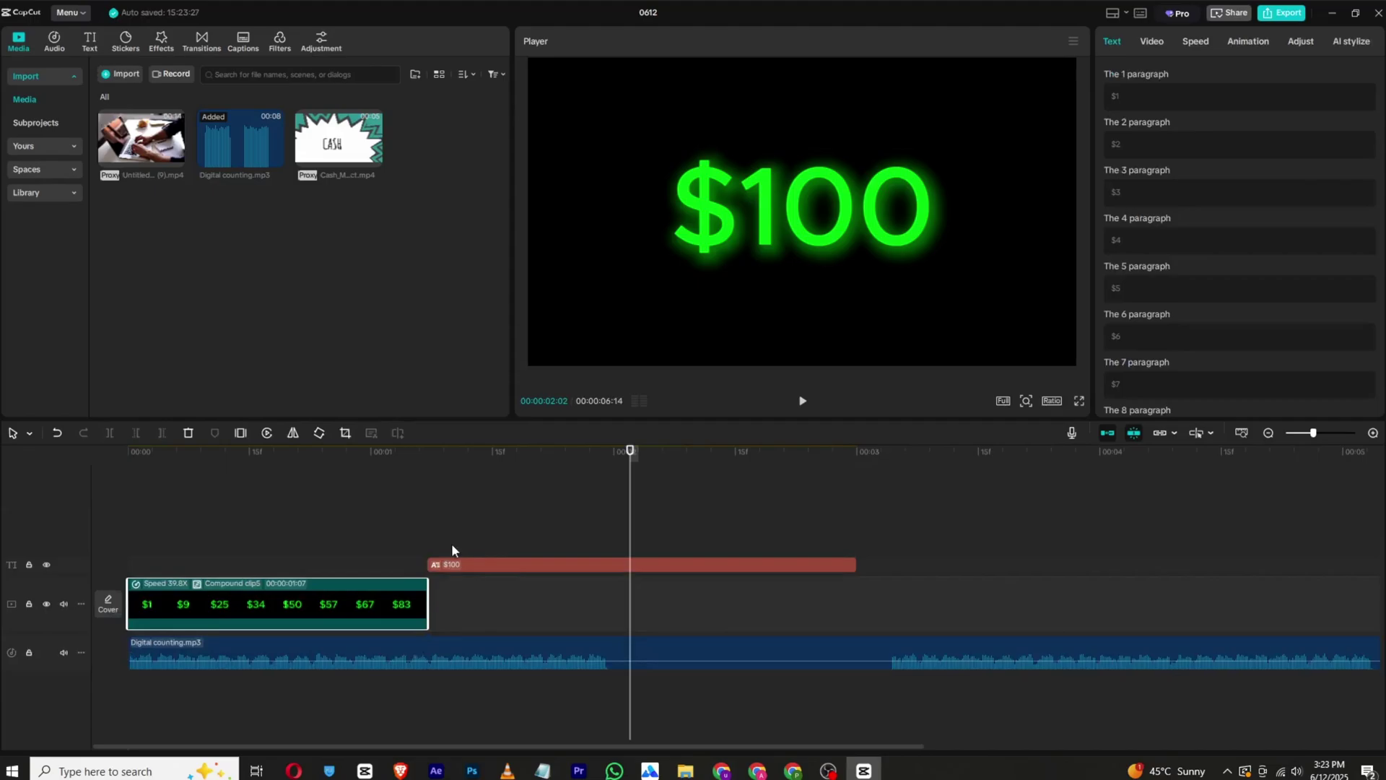
{"action": "left_click_drag", "start_coordinate": [445, 453], "coordinate": [430, 471]}
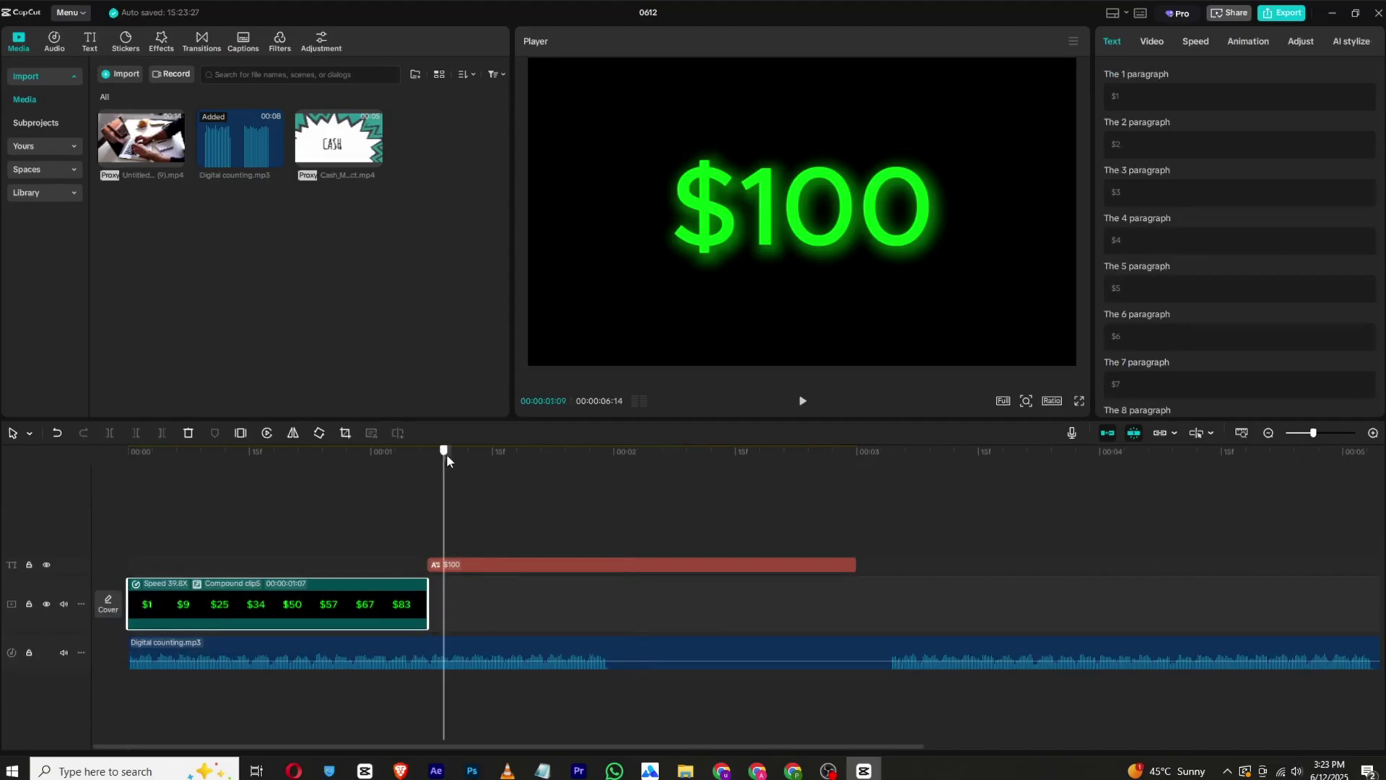
{"action": "left_click", "coordinate": [436, 644]}
{"action": "left_click", "coordinate": [160, 433]}
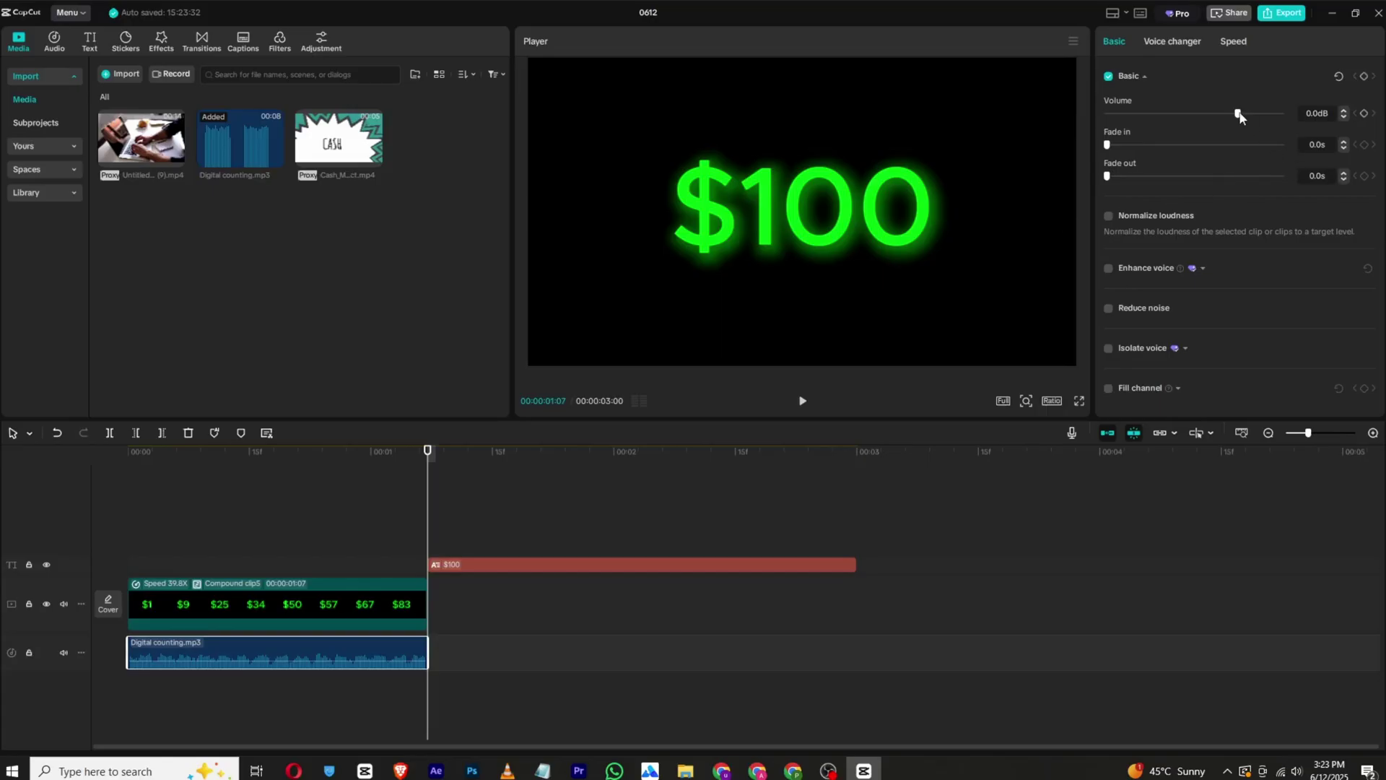
{"action": "left_click_drag", "start_coordinate": [1239, 114], "coordinate": [1257, 118]}
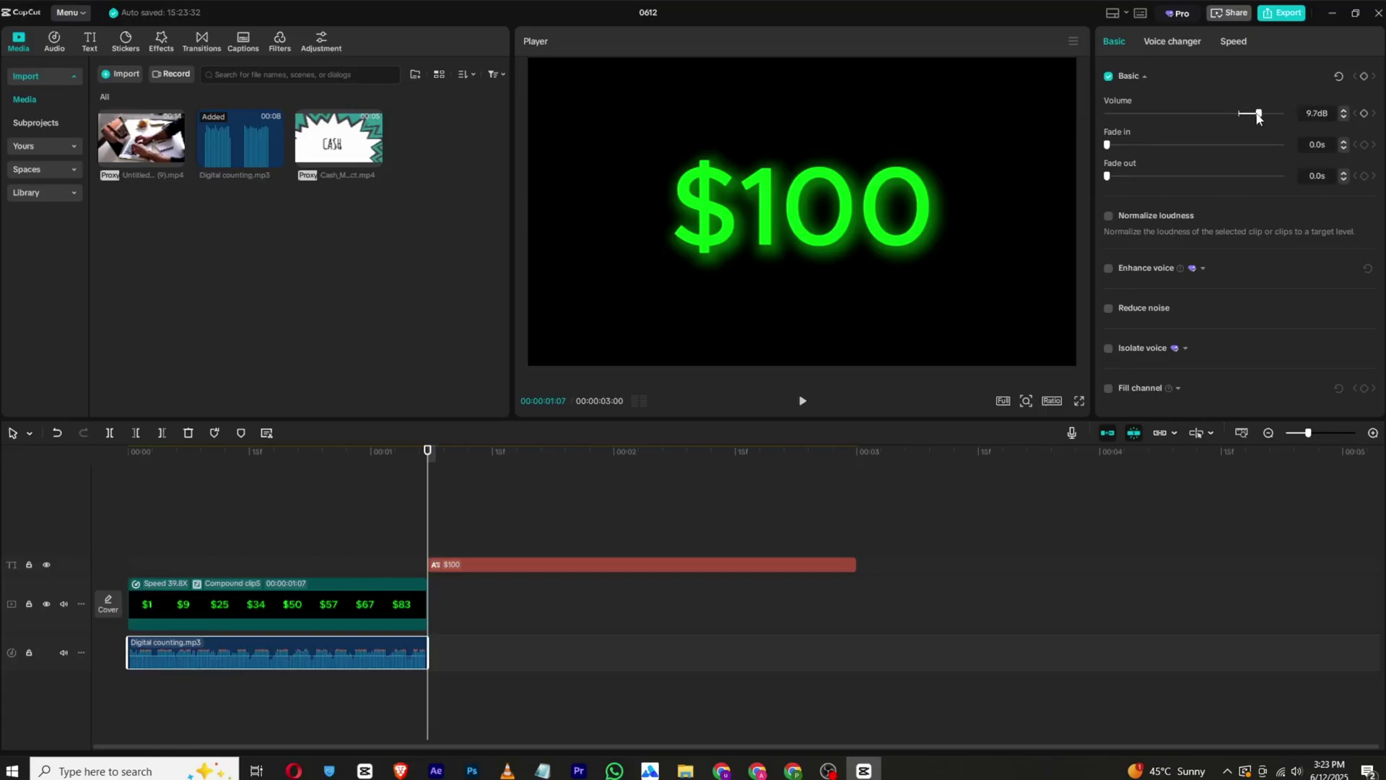
{"action": "left_click", "coordinate": [372, 456]}
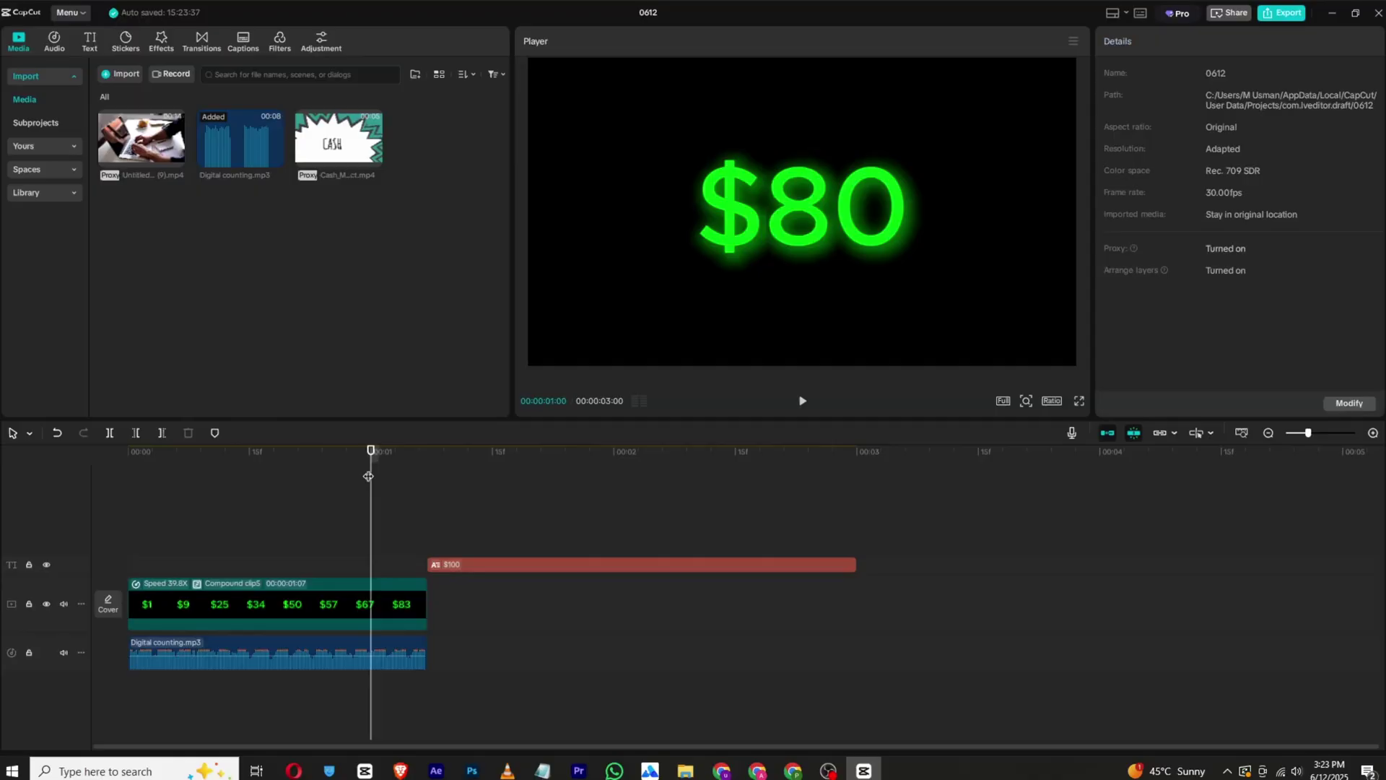
{"action": "mouse_move", "coordinate": [365, 456]}
{"action": "left_mouse_down"}
{"action": "mouse_move", "coordinate": [193, 456]}
{"action": "mouse_move", "coordinate": [74, 482]}
{"action": "left_mouse_up"}
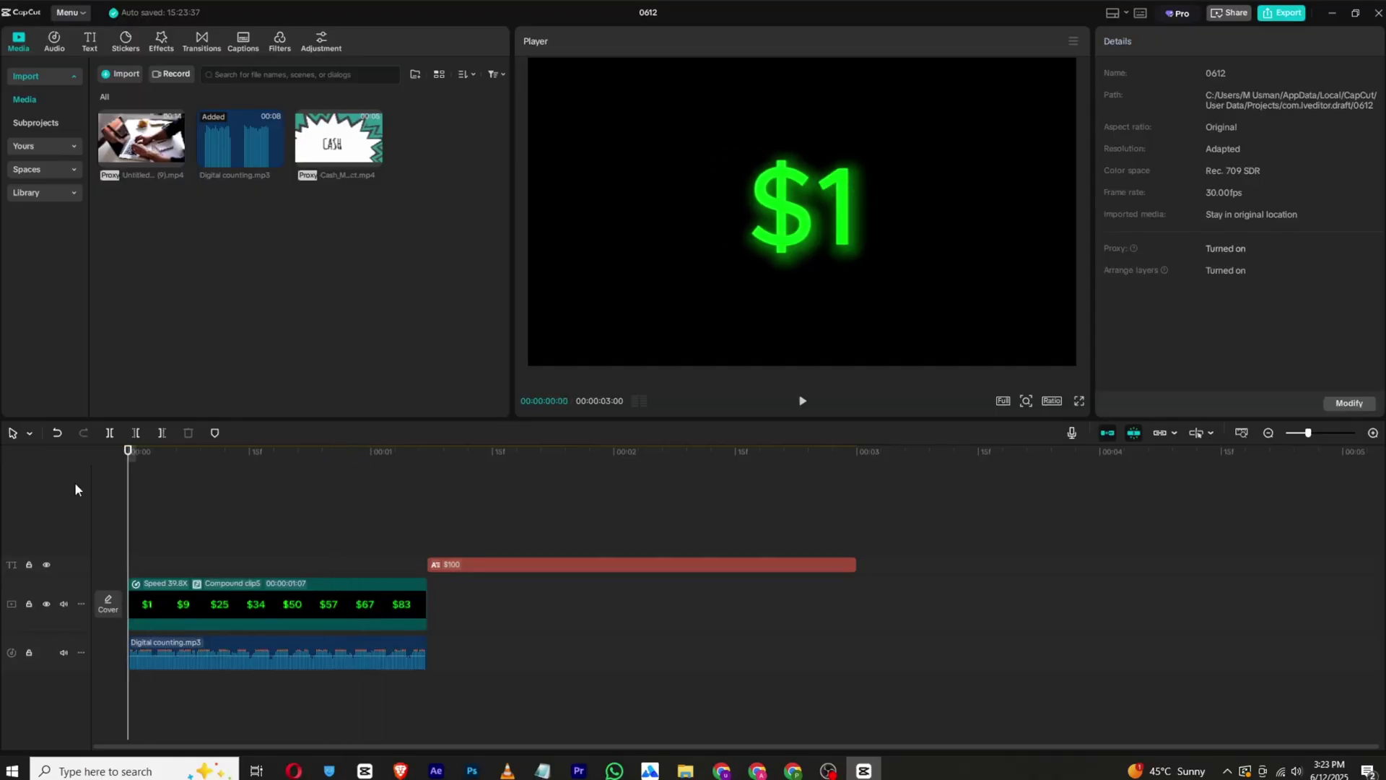
{"action": "left_click", "coordinate": [801, 402]}
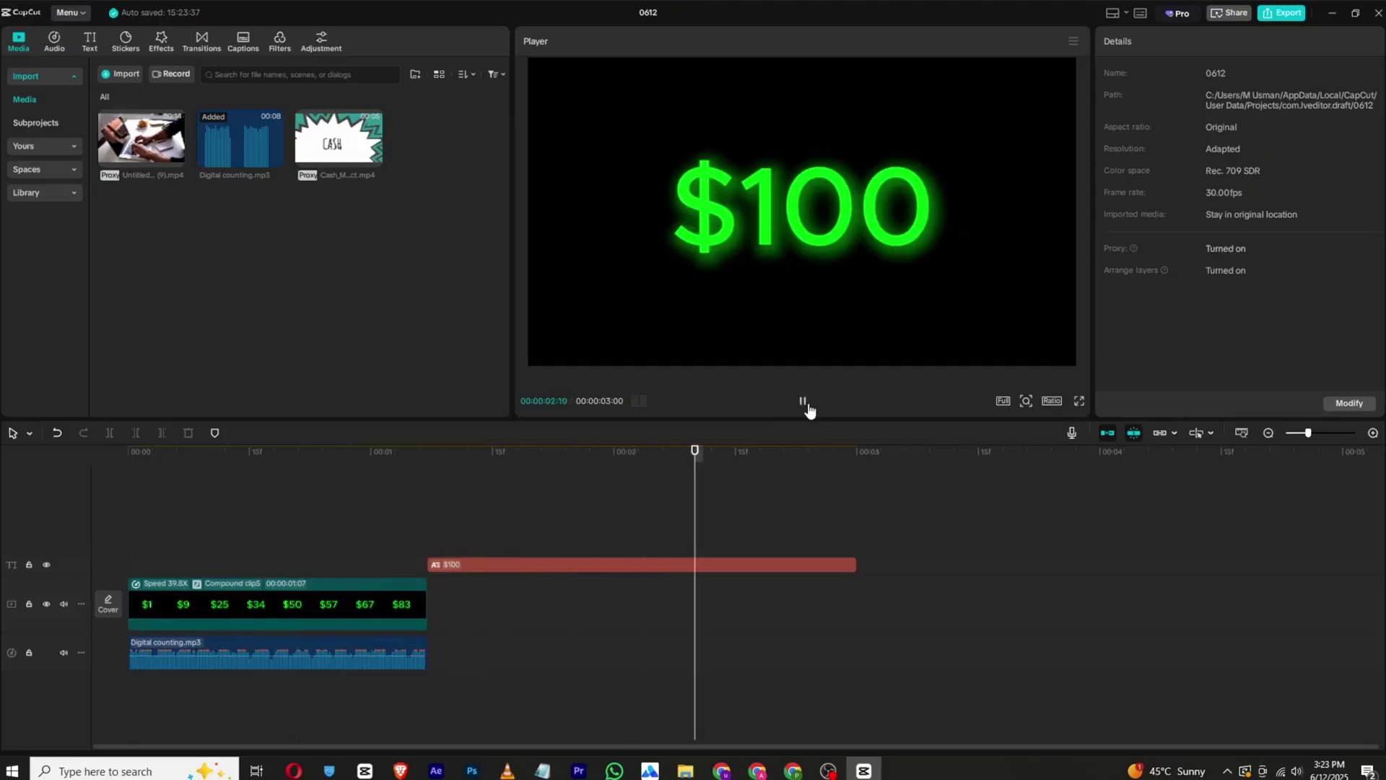
{"action": "left_click", "coordinate": [807, 408]}
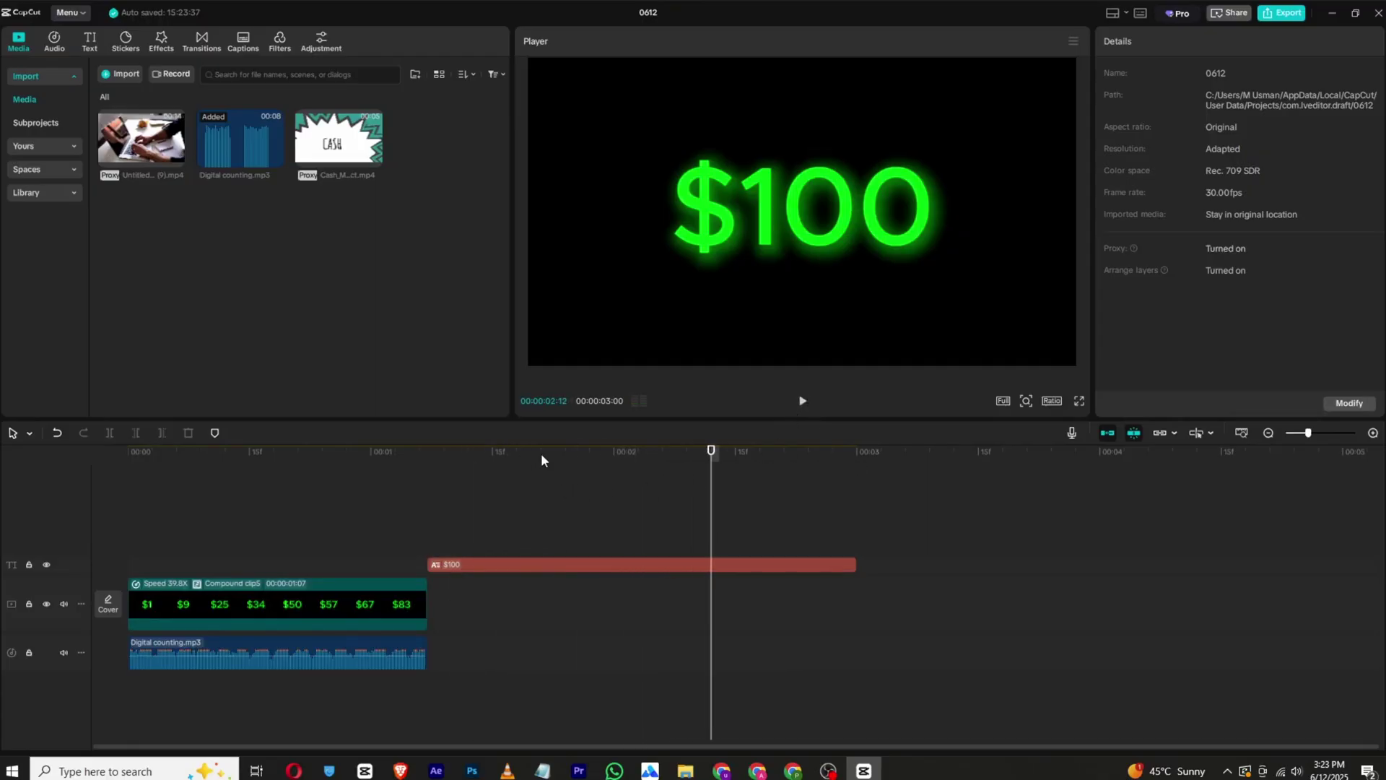